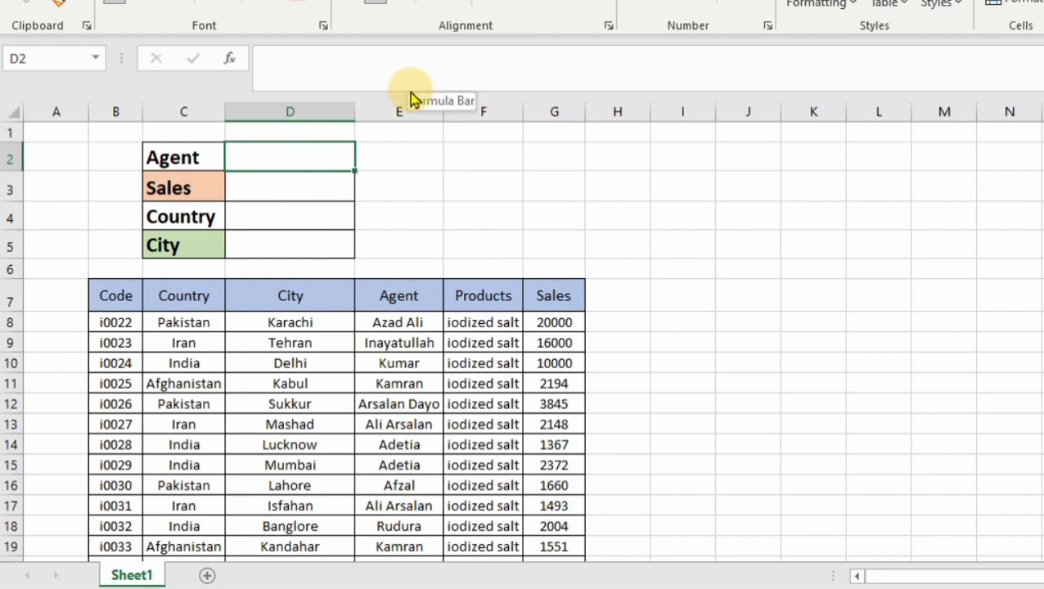
# - Enter the name of the agent listed for Kabul in cell D2 beside the Agent label
pyautogui.write('Kamran')
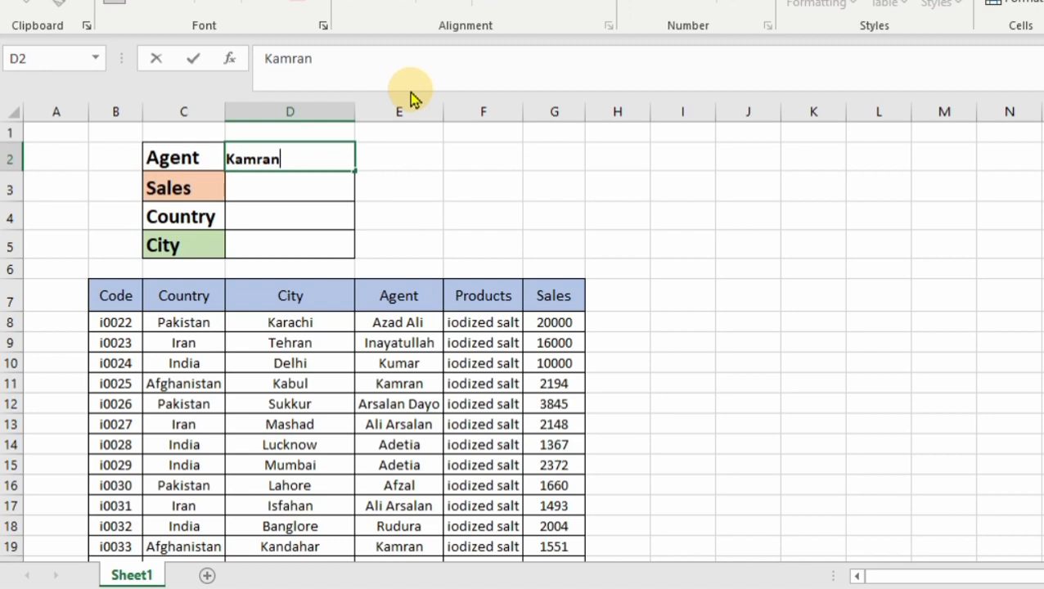
pyautogui.press('Return')
pyautogui.press('Up')
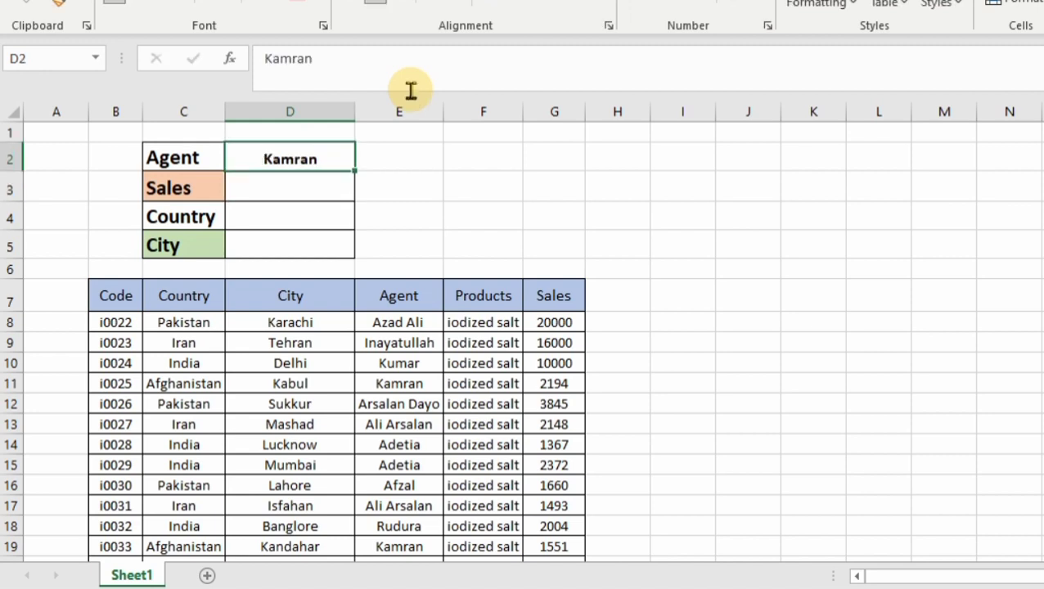
pyautogui.press('Down')
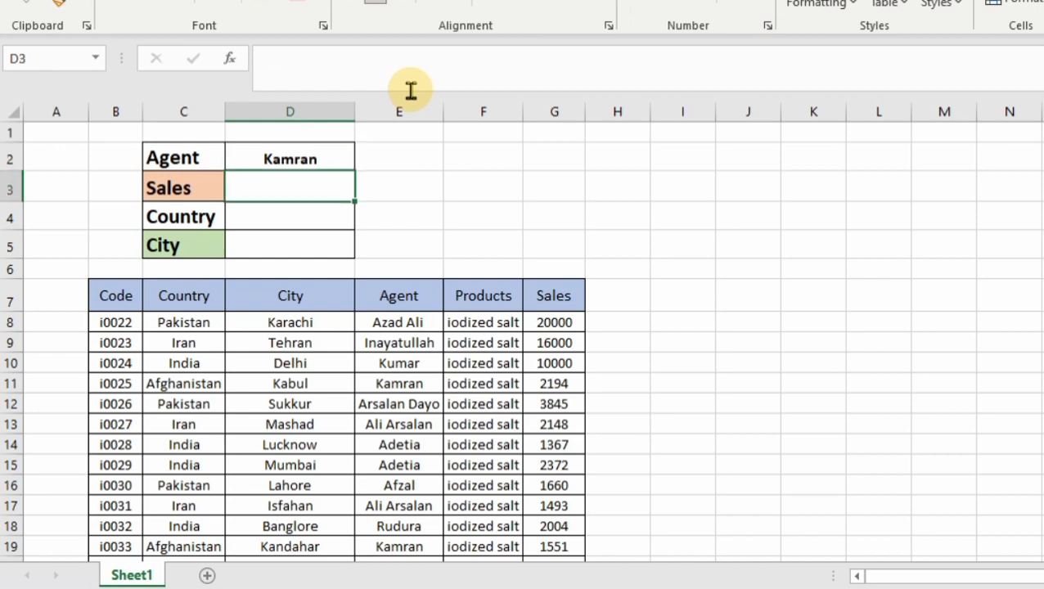
pyautogui.press('Up')
pyautogui.press('Down')
pyautogui.press('Down')
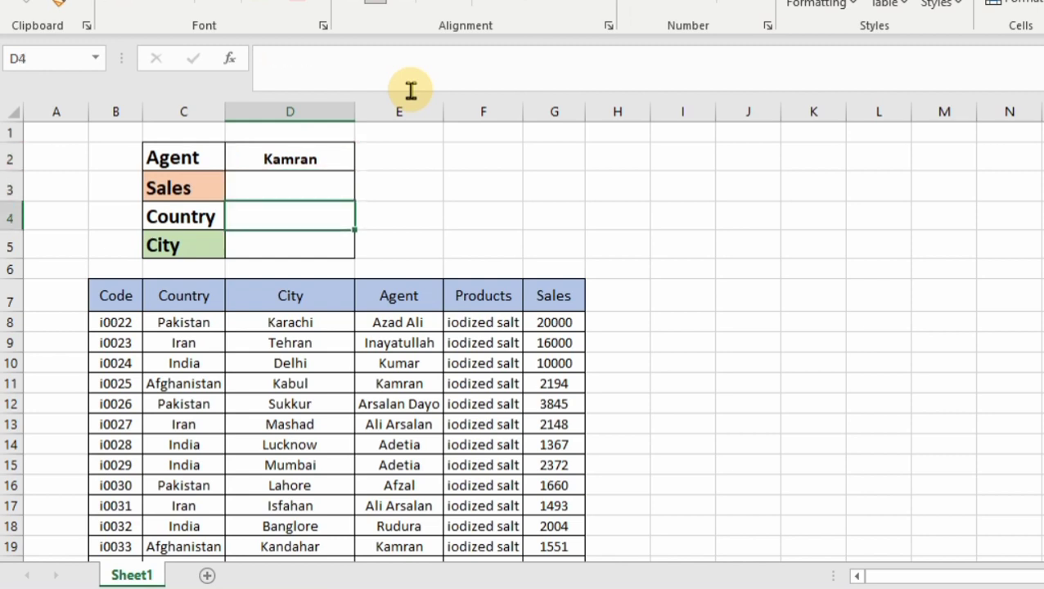
pyautogui.press('Up')
pyautogui.press('Down')
pyautogui.press('Up')
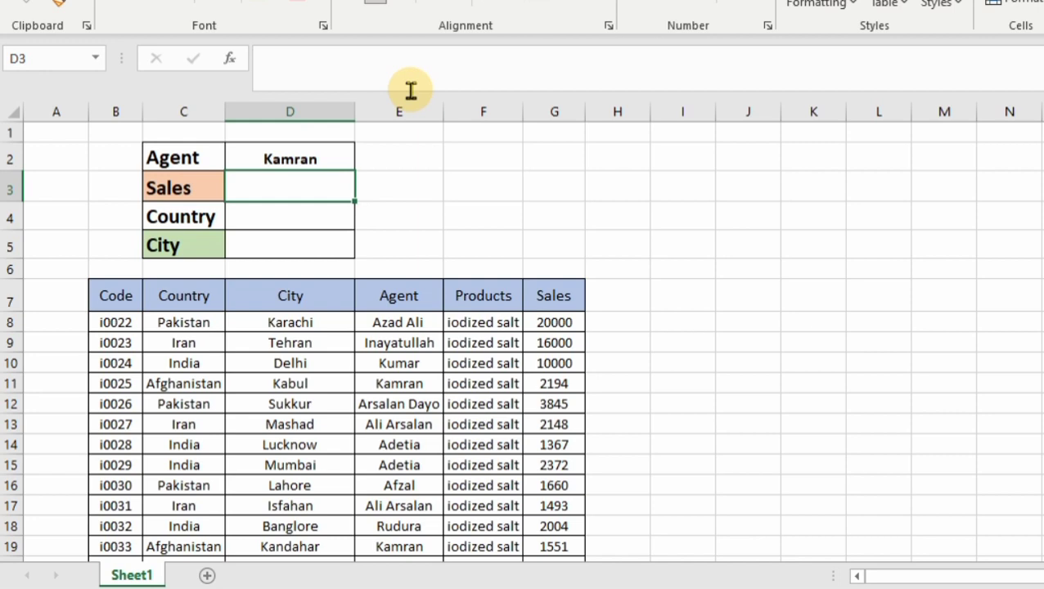
# - Change the label in cell C3 to Code
pyautogui.press('Left')
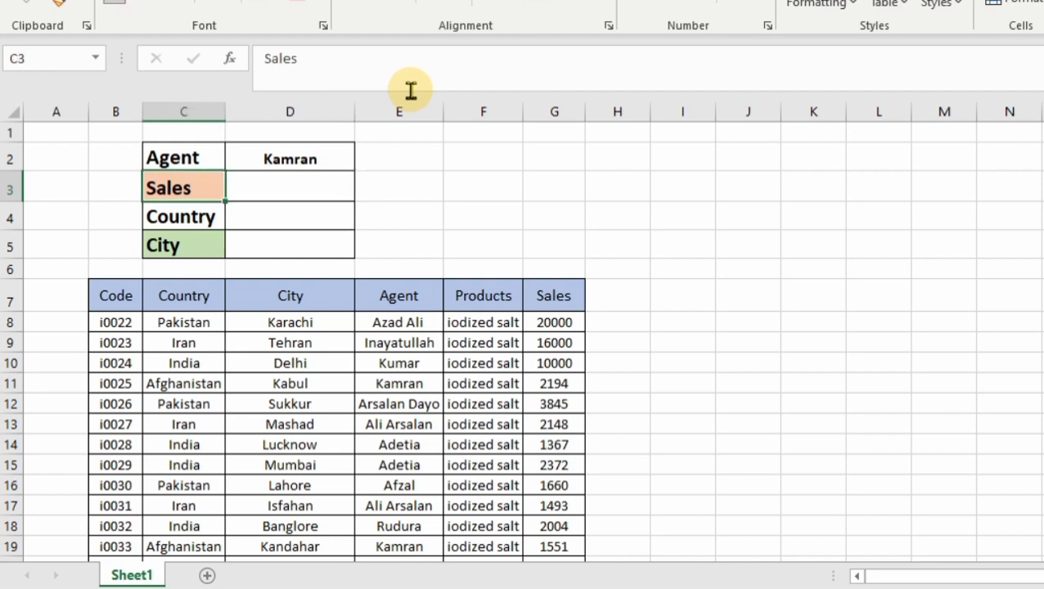
pyautogui.write('Code')
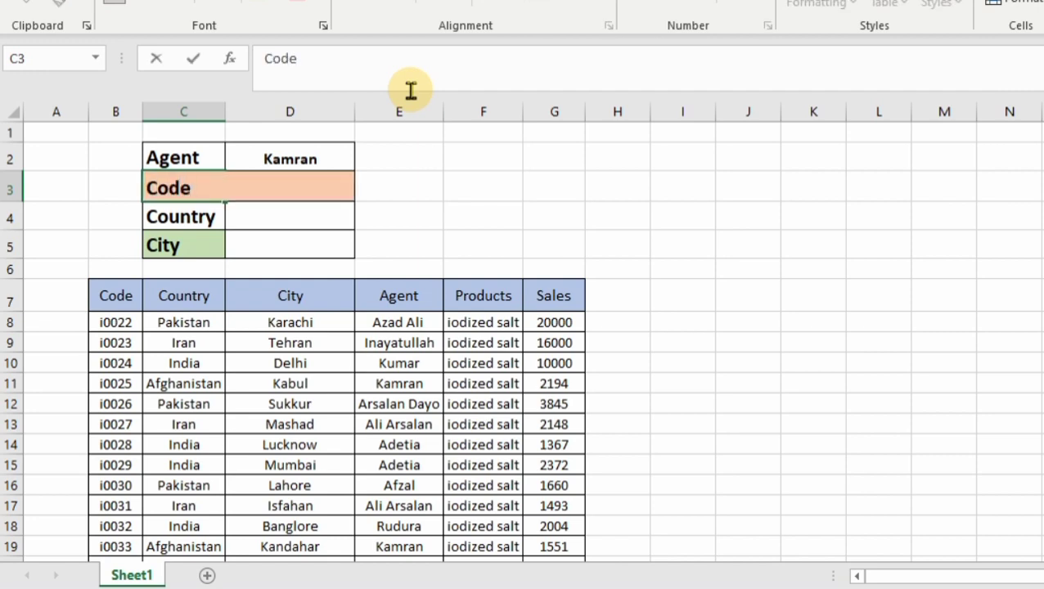
pyautogui.press('Return')
# - Start an XLOOKUP formula in cell D3 with the agent name in D2 as the lookup value
pyautogui.press('Right')
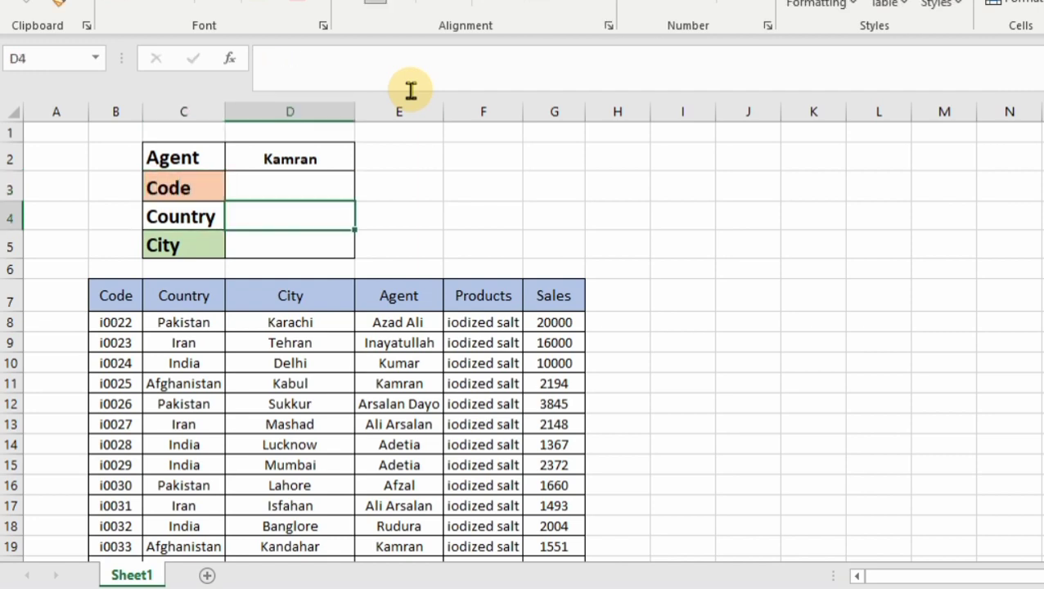
pyautogui.press('Up')
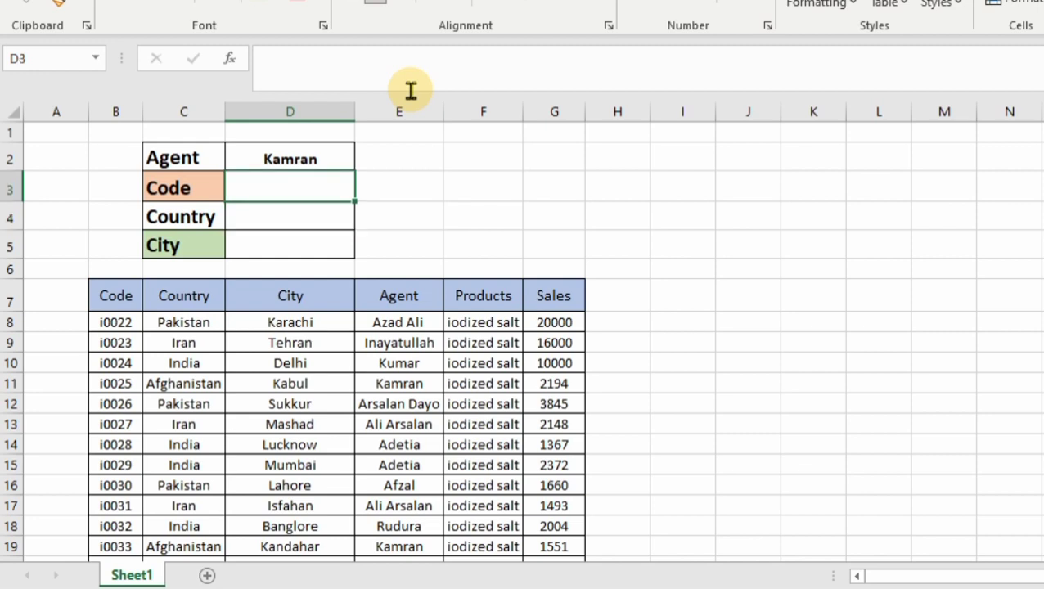
pyautogui.write('=')
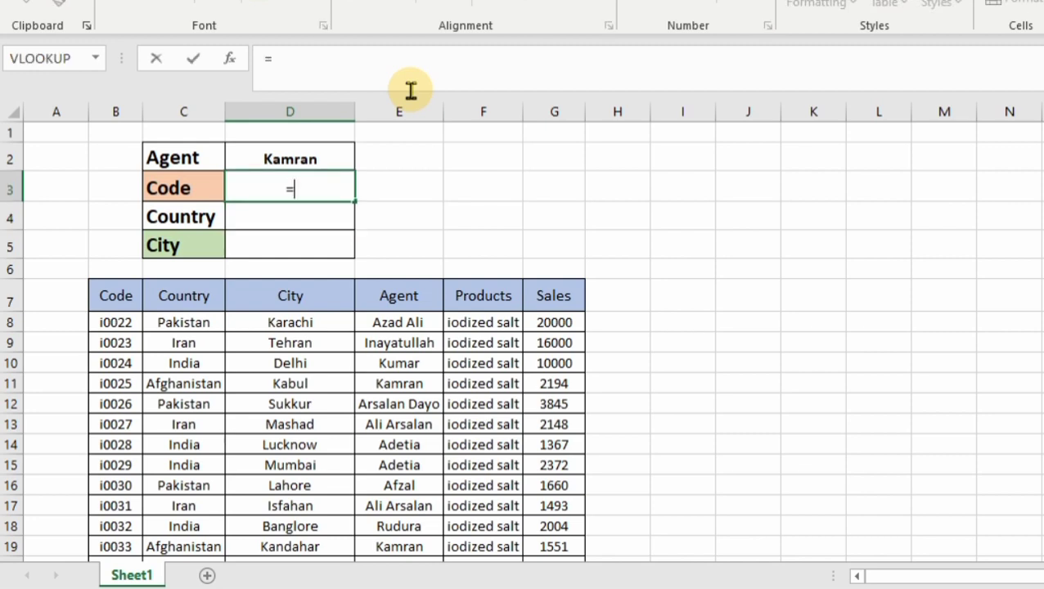
pyautogui.write('xlook')
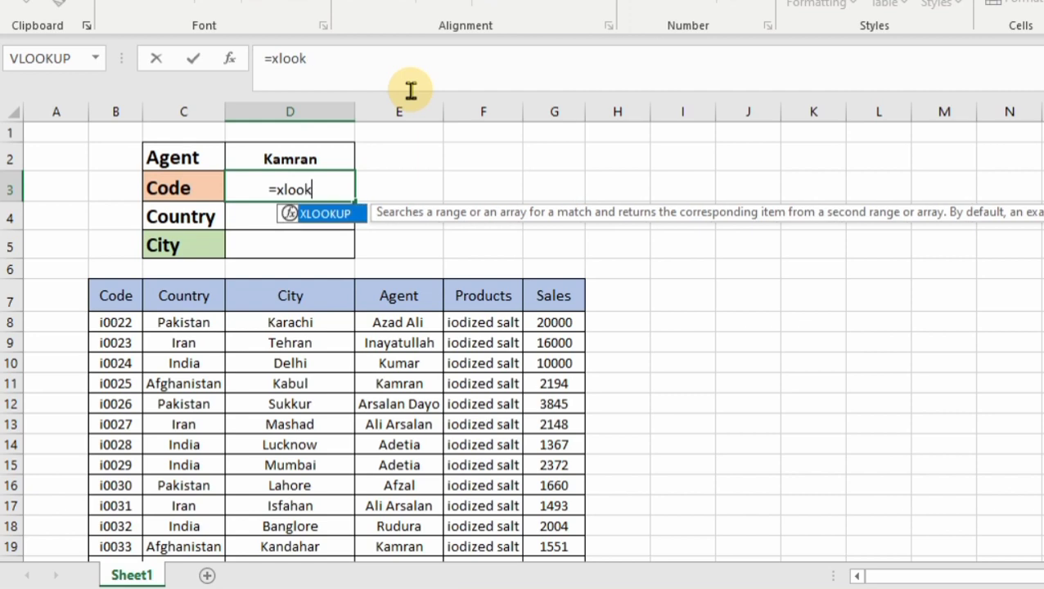
pyautogui.write('up(')
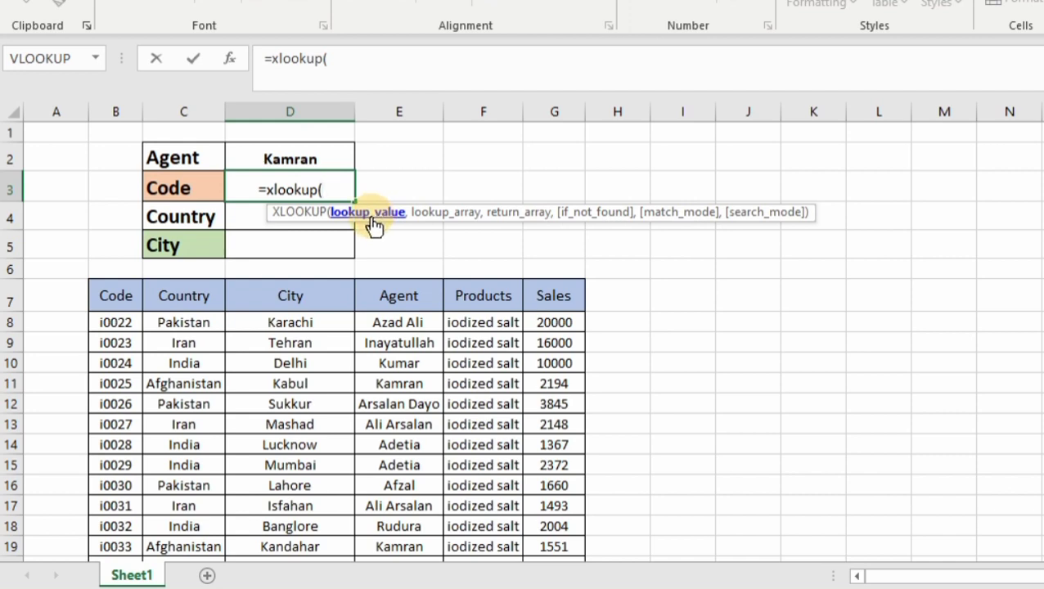
pyautogui.click(299, 156)
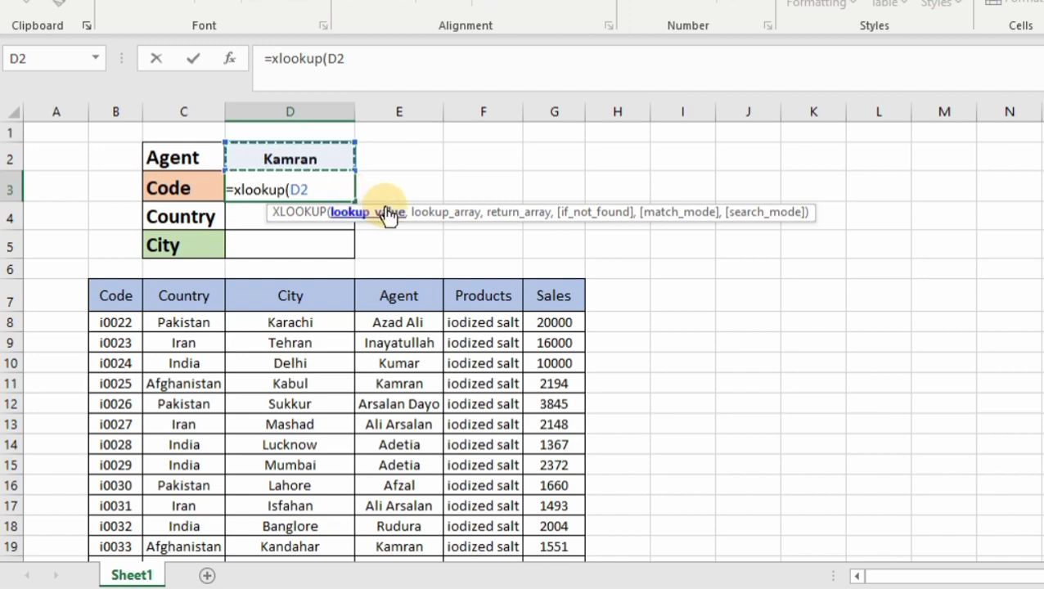
pyautogui.write(',')
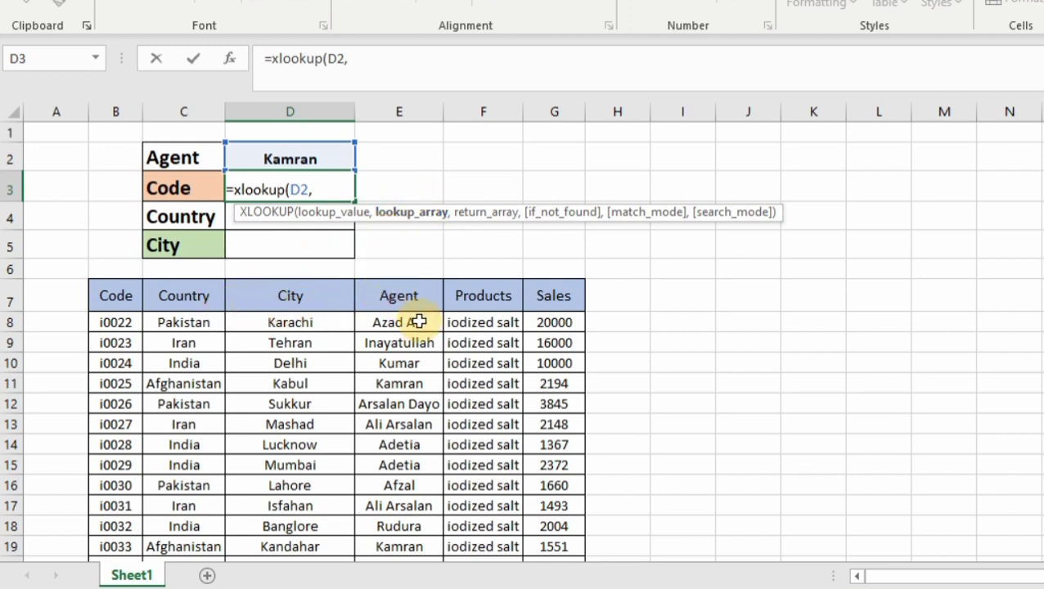
# - Set the XLOOKUP lookup array to the Agent column range E8:E23
pyautogui.moveTo(396, 321); pyautogui.dragTo(442, 563)
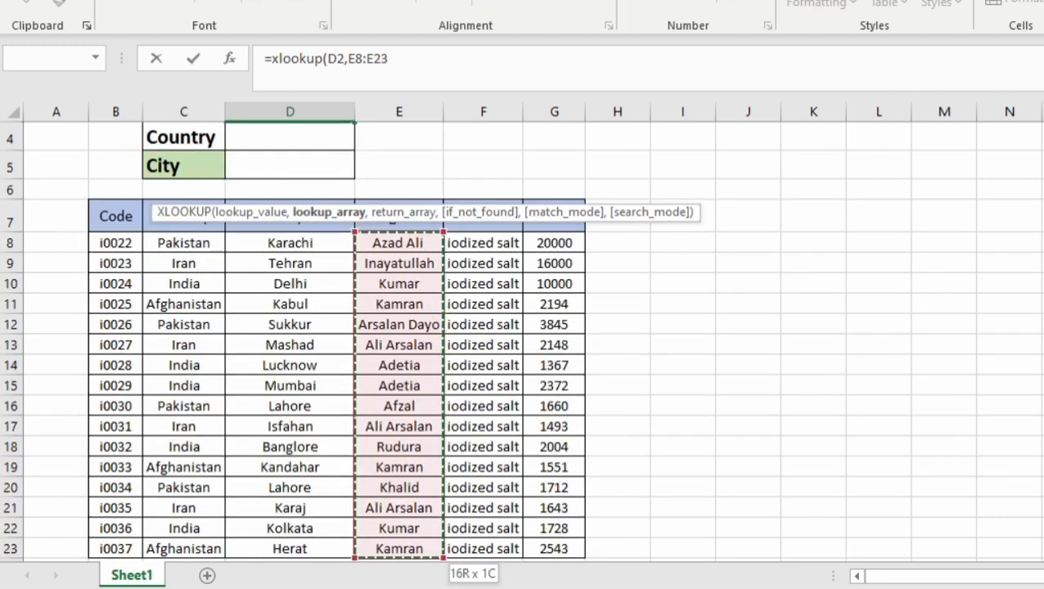
pyautogui.scroll(1, 523, 339)
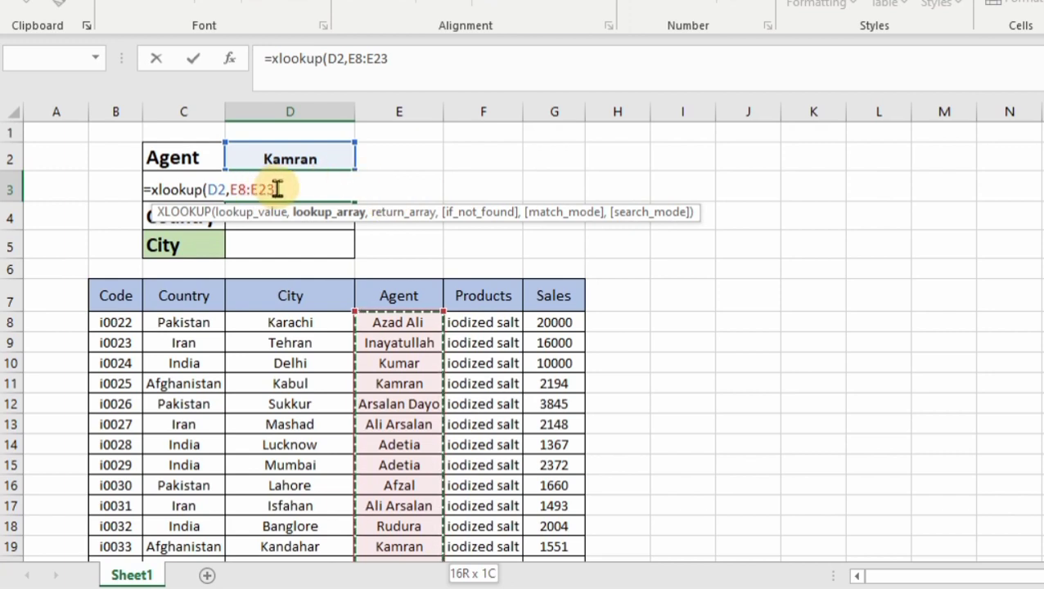
pyautogui.click(423, 54)
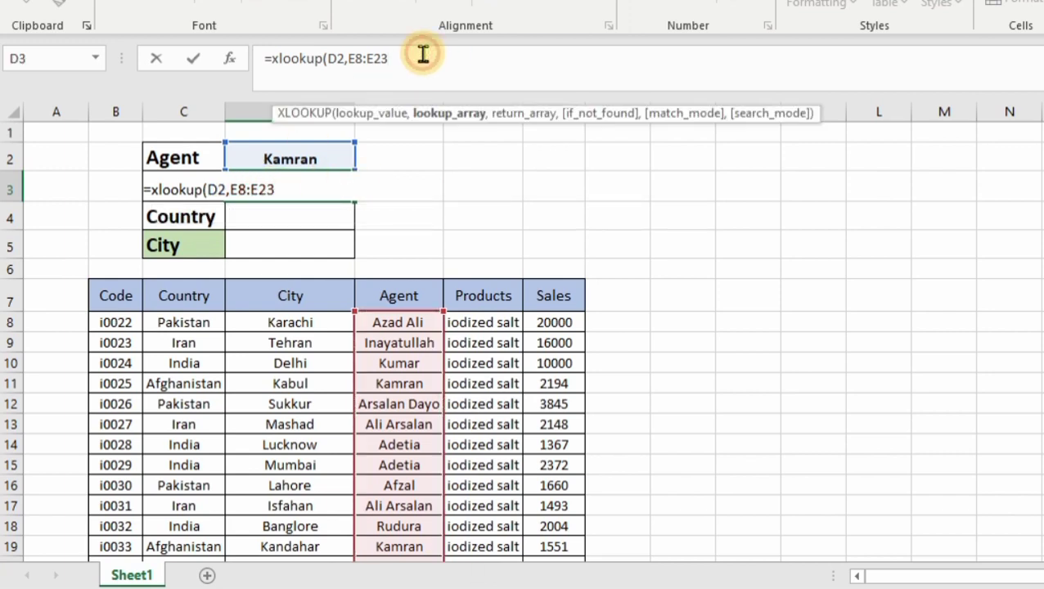
pyautogui.write(',')
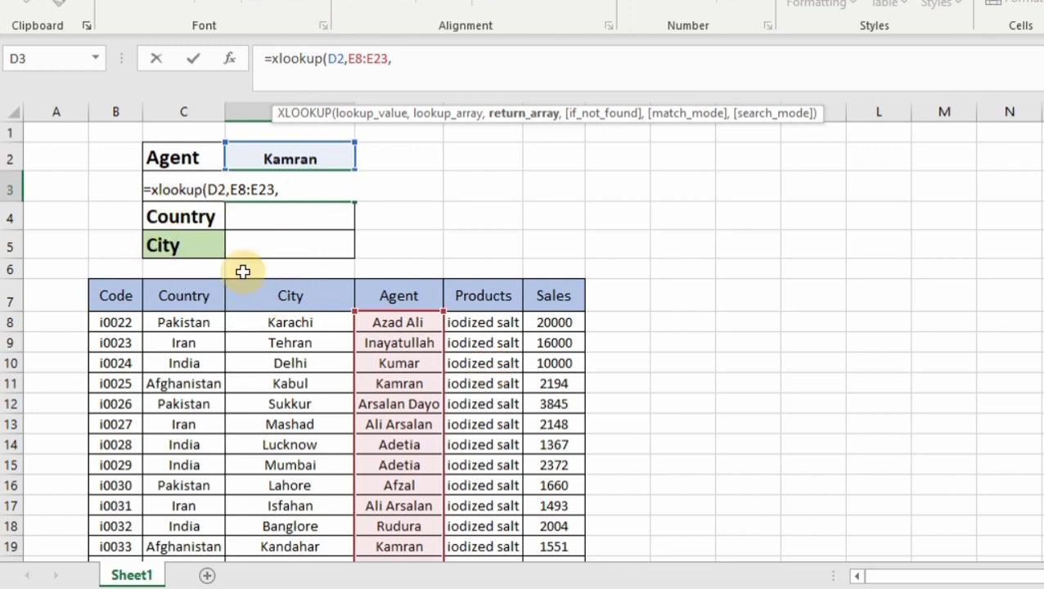
# - Complete the D3 XLOOKUP formula with the Code column range B8:B23 as the return array
pyautogui.click(120, 323)
pyautogui.hotkey('ctrl', 'shift', 'Down')
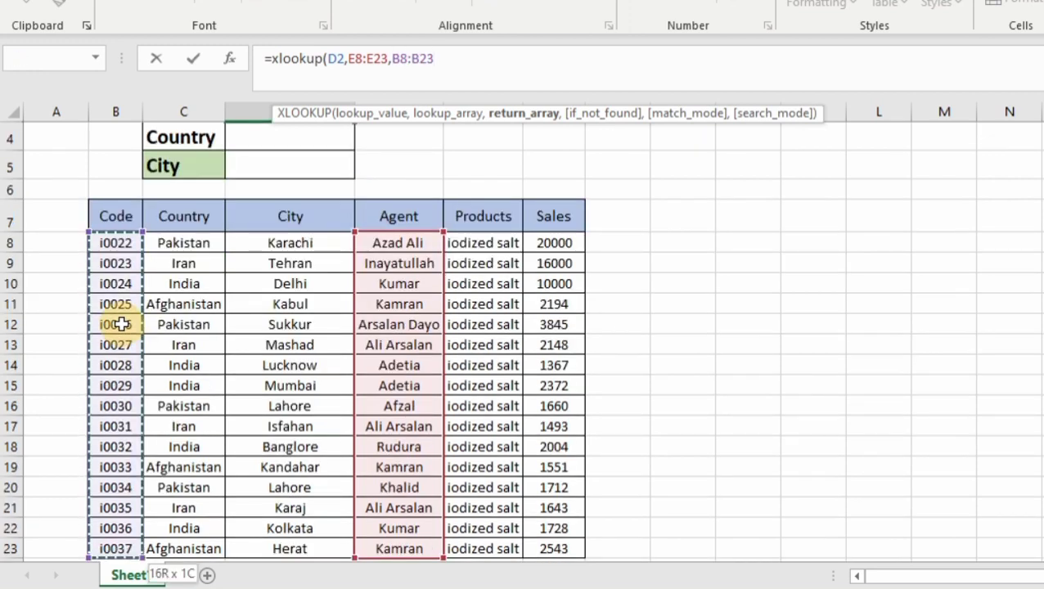
pyautogui.write(')')
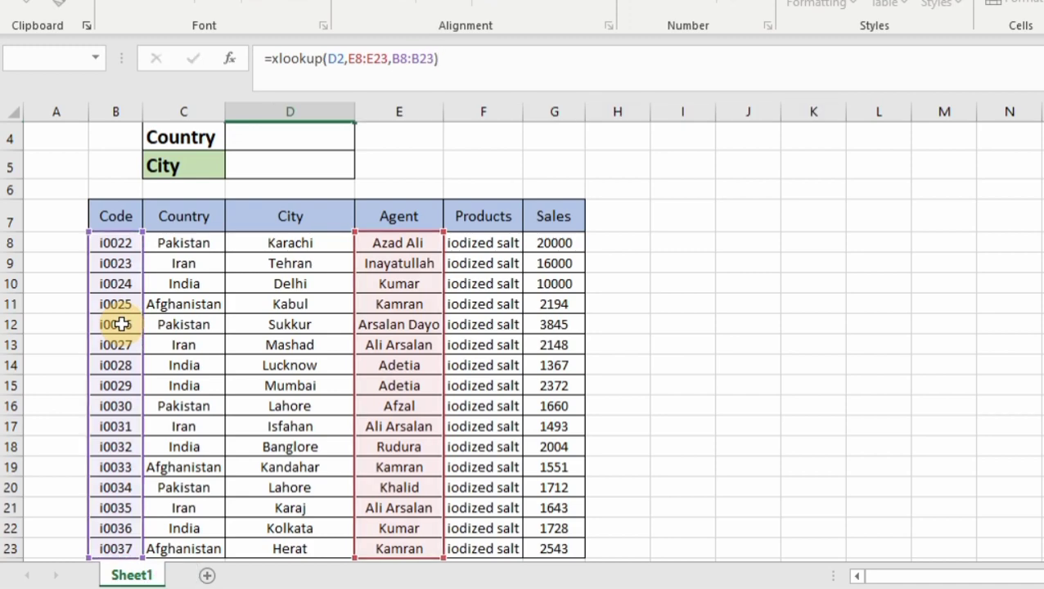
pyautogui.press('Return')
pyautogui.press('Up')
pyautogui.press('Up')
pyautogui.press('Up')
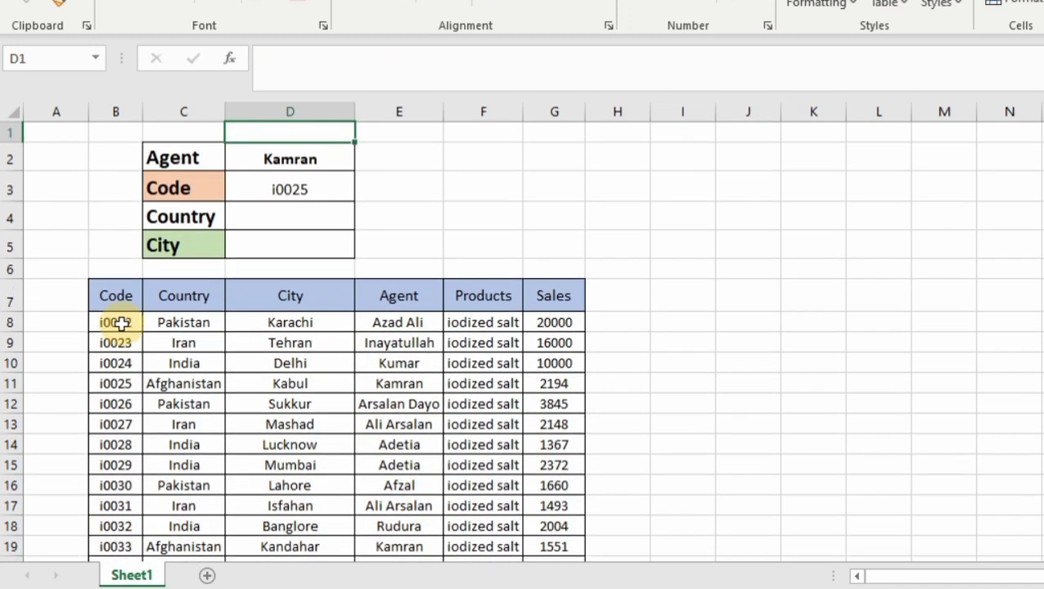
pyautogui.press('Down')
pyautogui.press('Down')
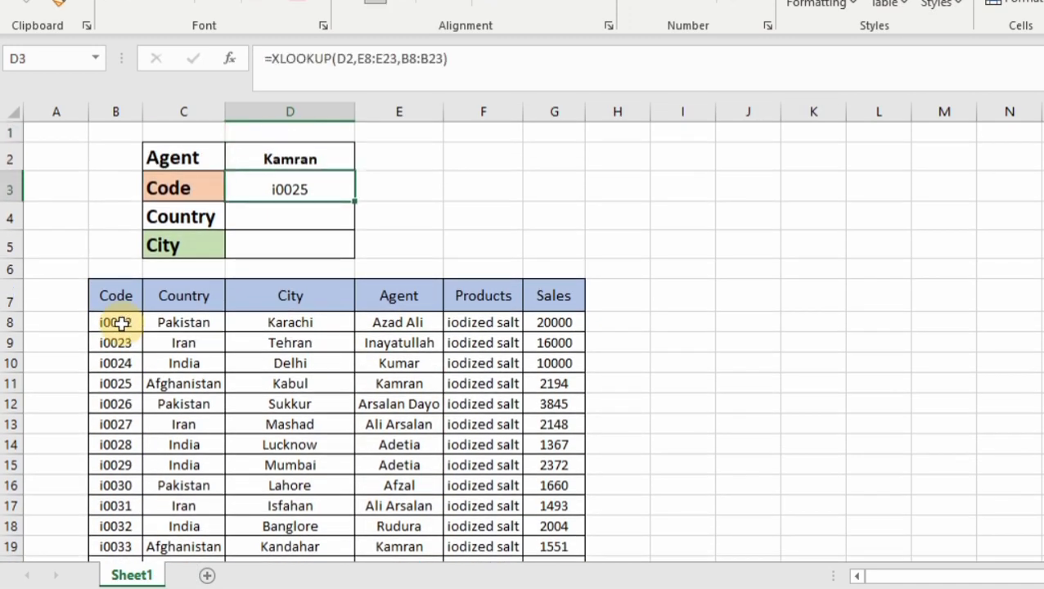
# - Change the label in cell C3 to Sale
pyautogui.click(200, 189)
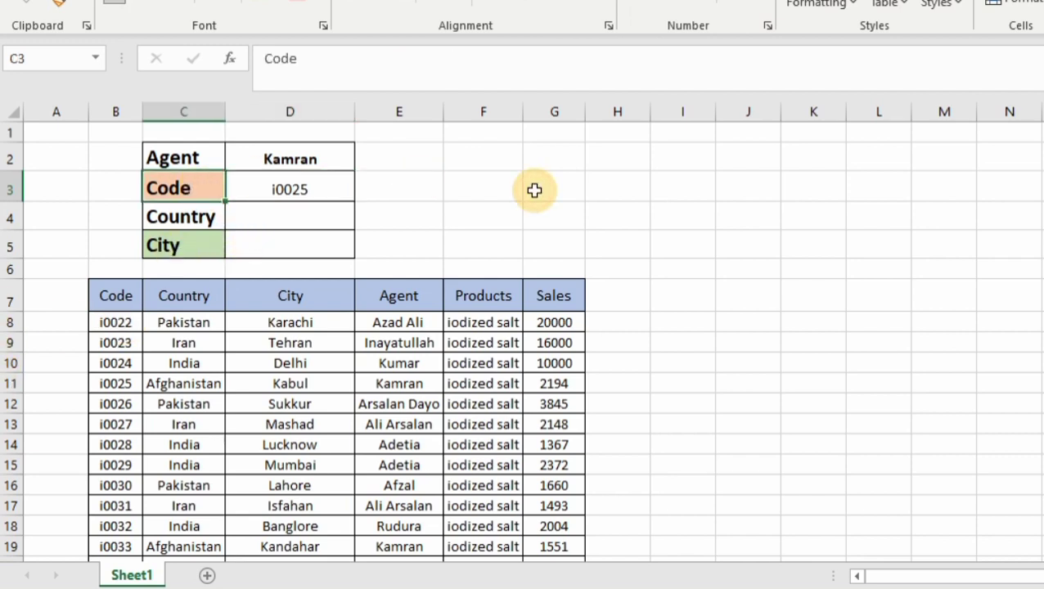
pyautogui.write('Sale')
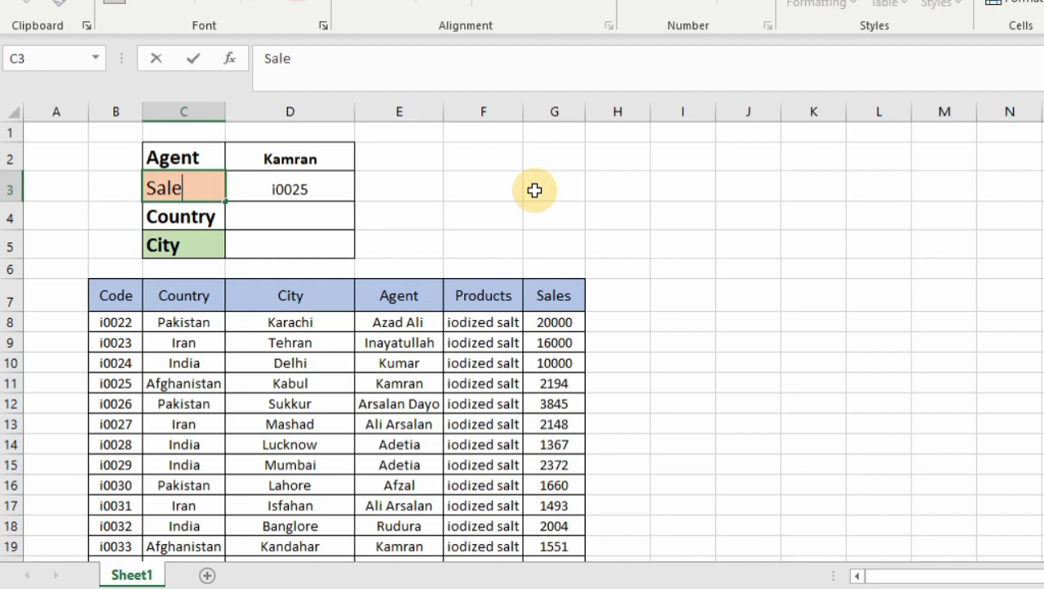
pyautogui.press('Tab')
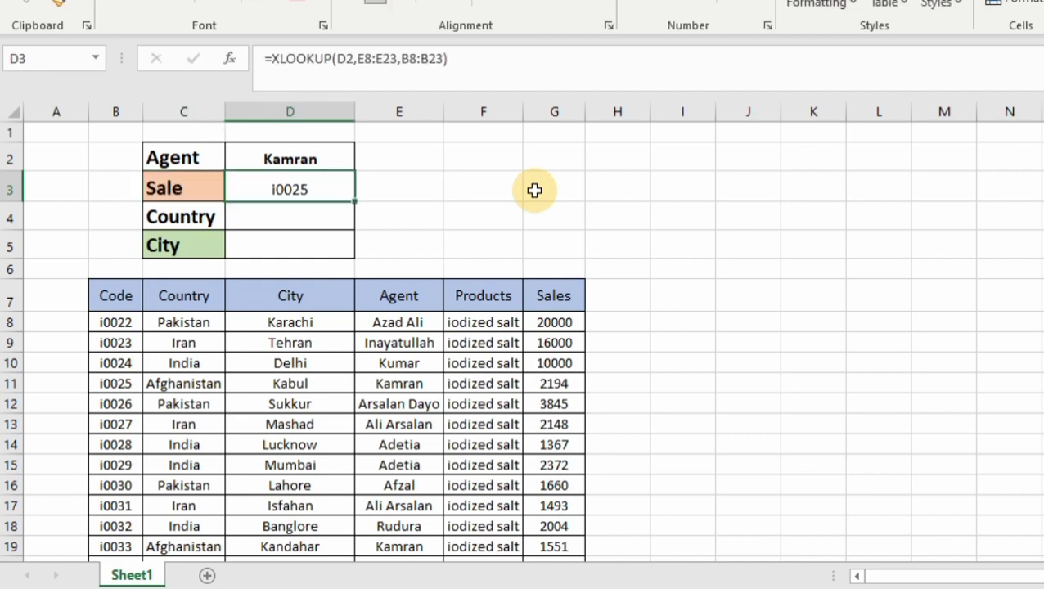
# - Replace the return array in the D3 XLOOKUP formula with the Sales column range G8:G23
pyautogui.press('F2')
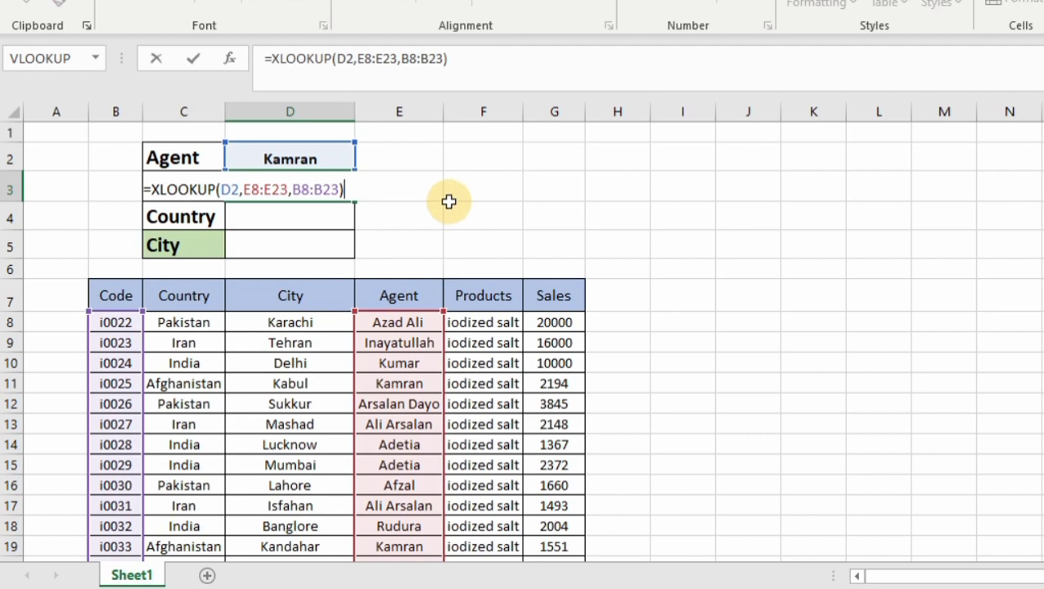
pyautogui.press('BackSpace')
pyautogui.press('BackSpace')
pyautogui.press('BackSpace')
pyautogui.press('BackSpace')
pyautogui.press('BackSpace')
pyautogui.press('BackSpace')
pyautogui.press('BackSpace')
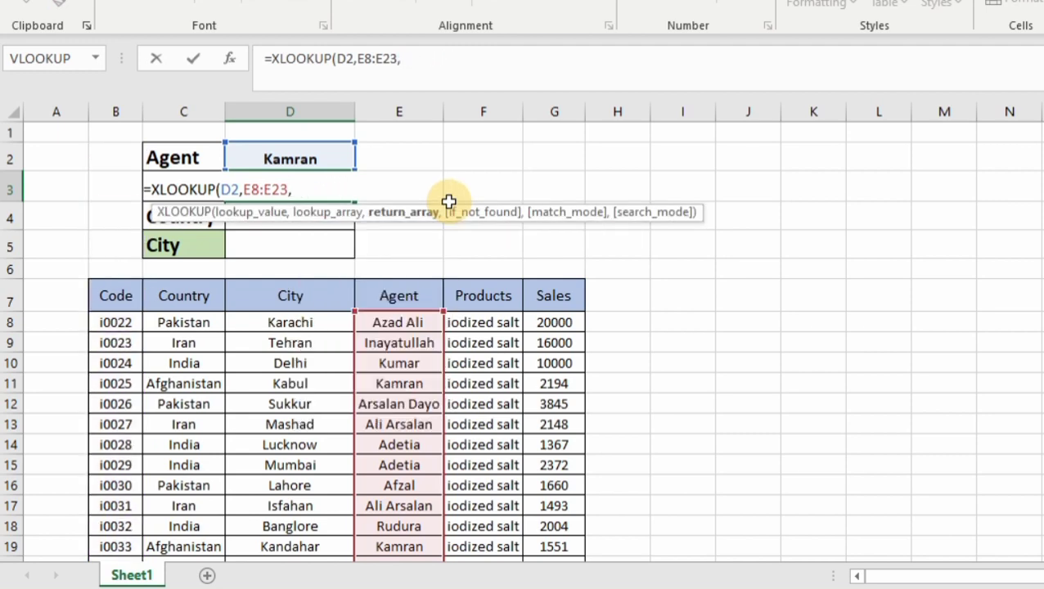
pyautogui.click(553, 323)
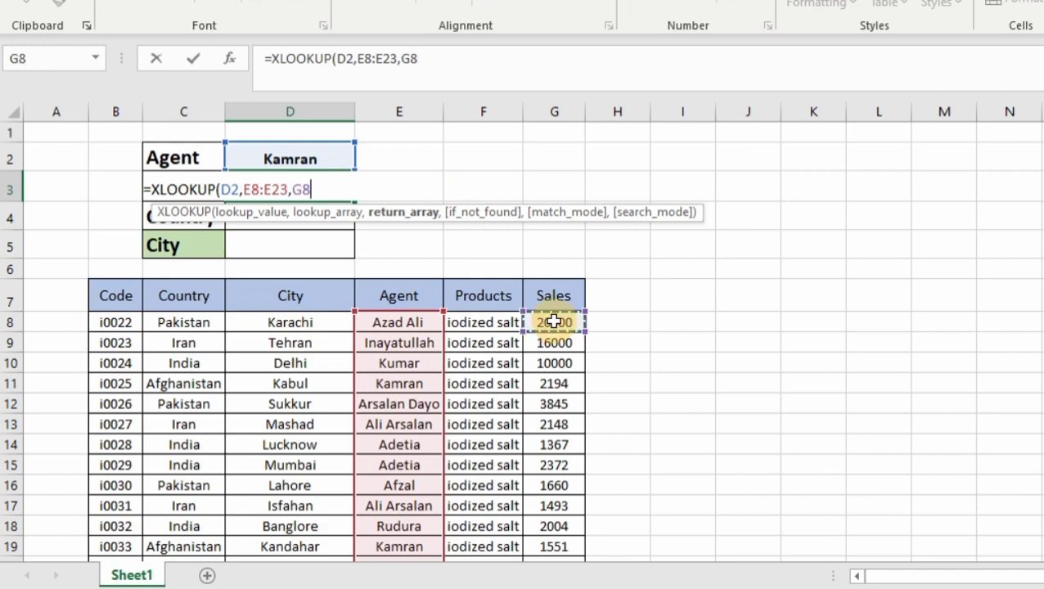
pyautogui.hotkey('ctrl', 'shift', 'Down')
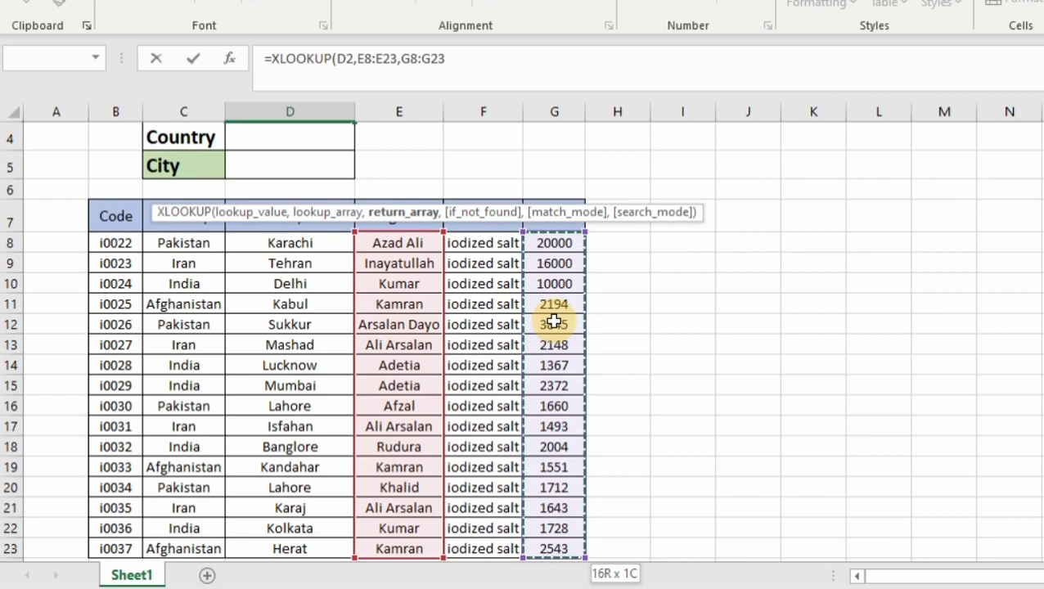
pyautogui.write(')')
pyautogui.press('Return')
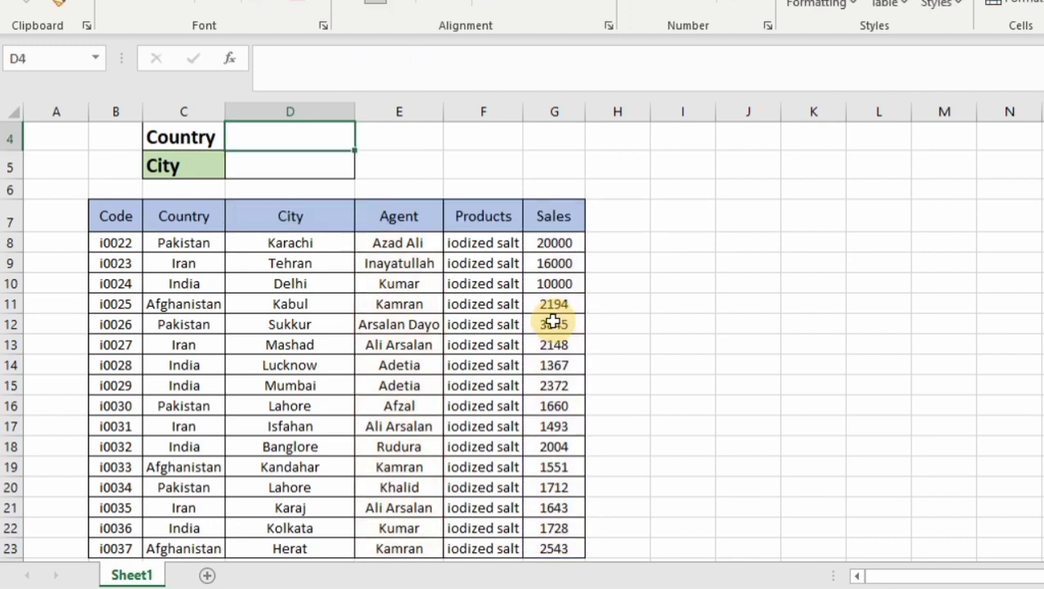
pyautogui.press('Up')
pyautogui.press('Up')
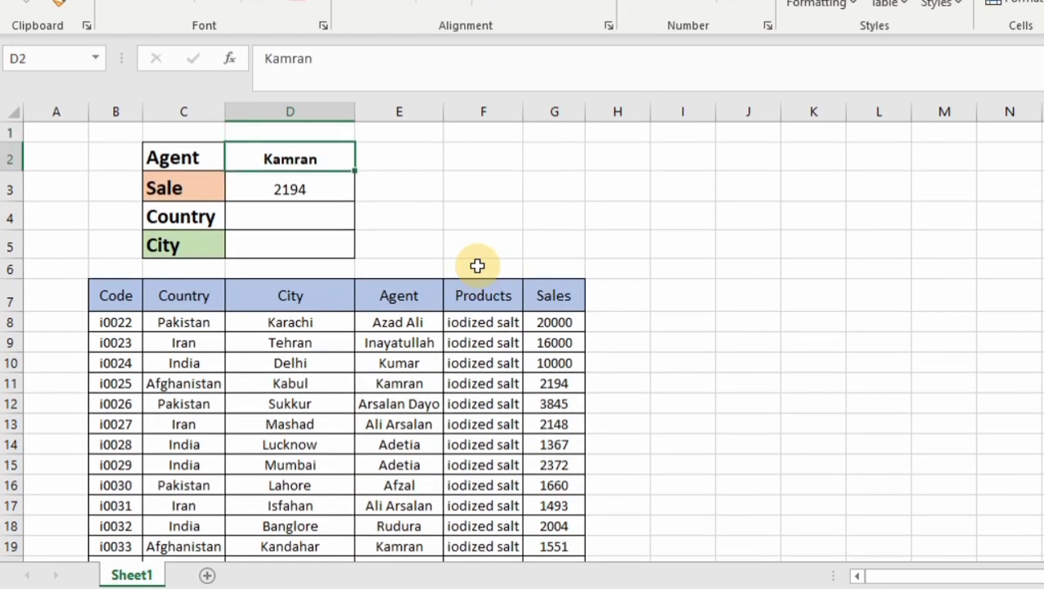
pyautogui.press('Down')
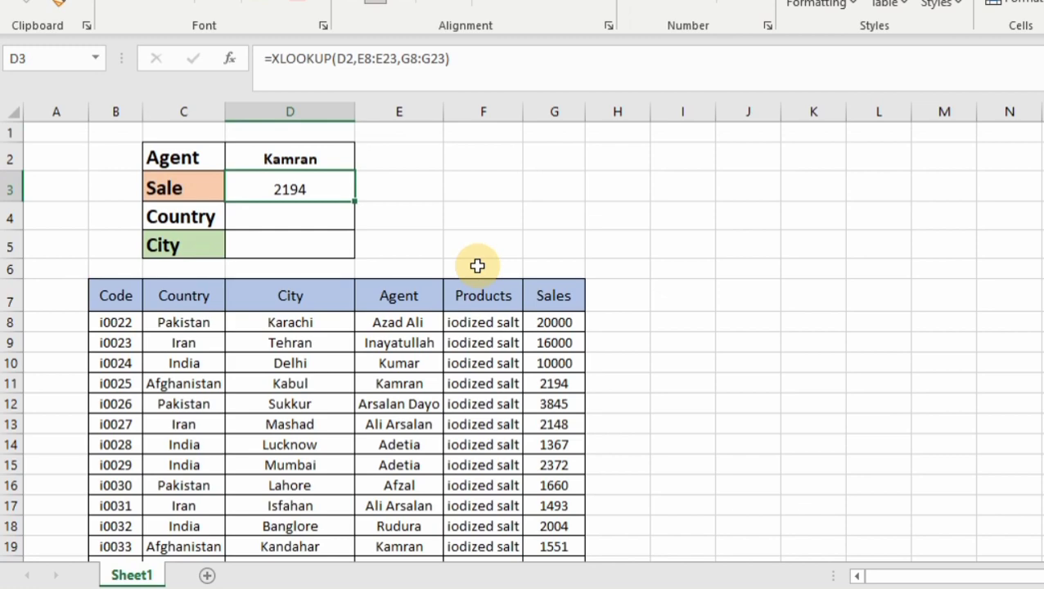
pyautogui.press('Down')
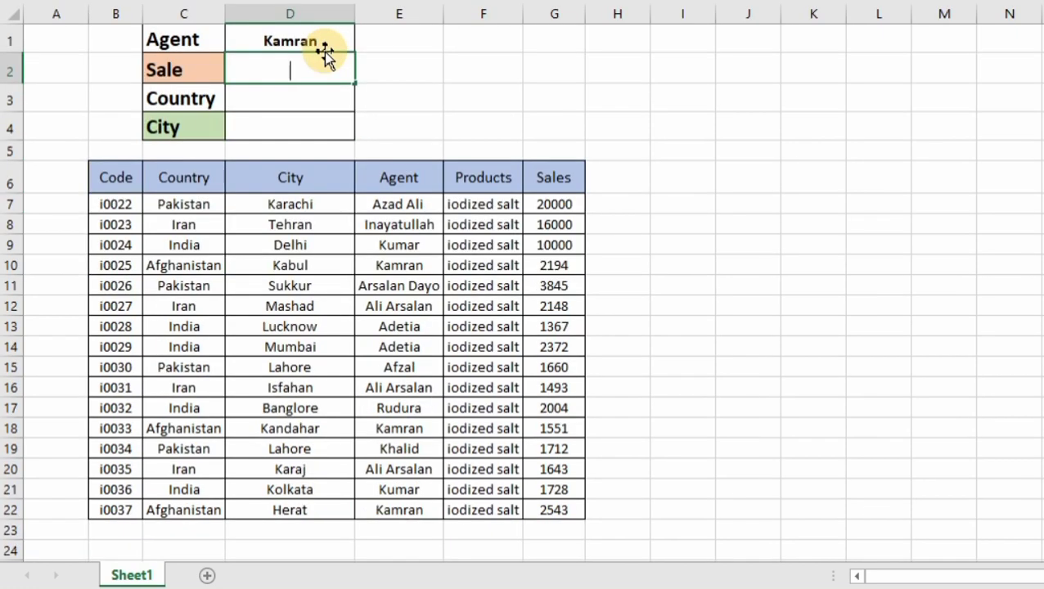
# - Enter an XLOOKUP formula in D2 that looks up D1 in the Agent range E7:E22 and returns from the Sales range G7:G22
pyautogui.write('=xlookup')
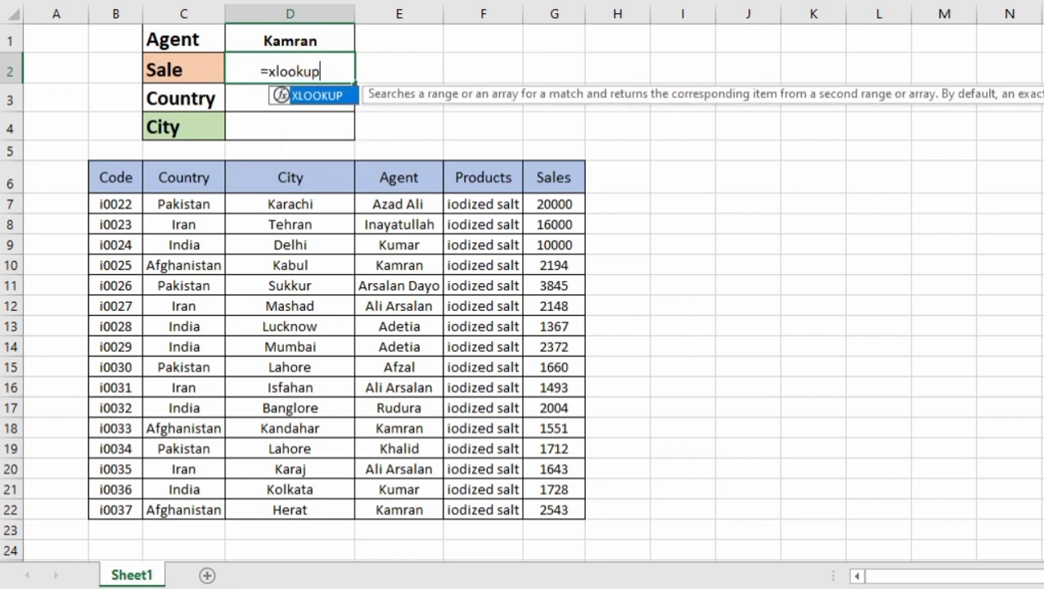
pyautogui.write('(')
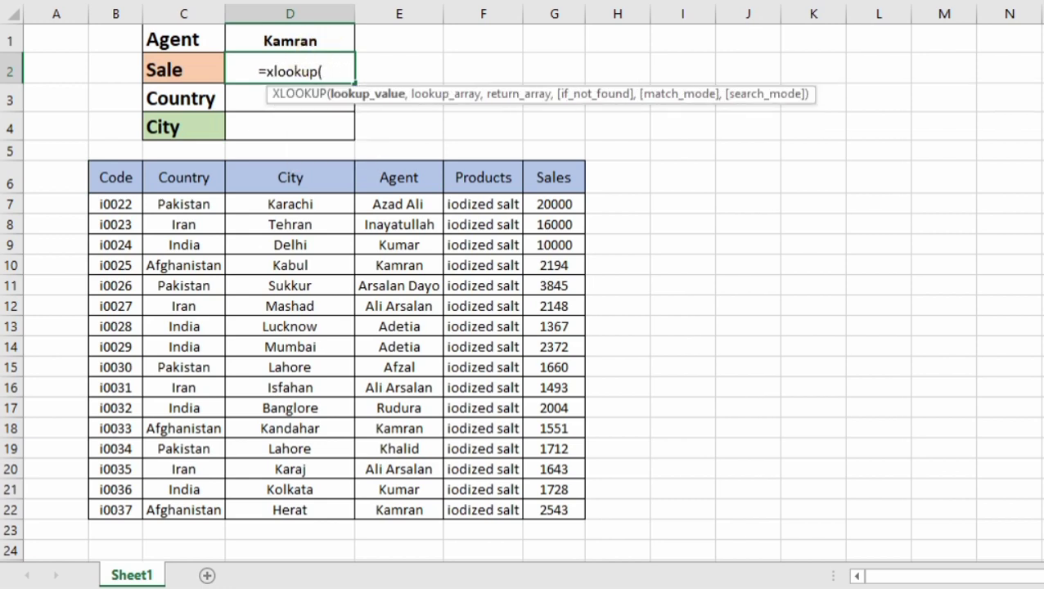
pyautogui.click(297, 42)
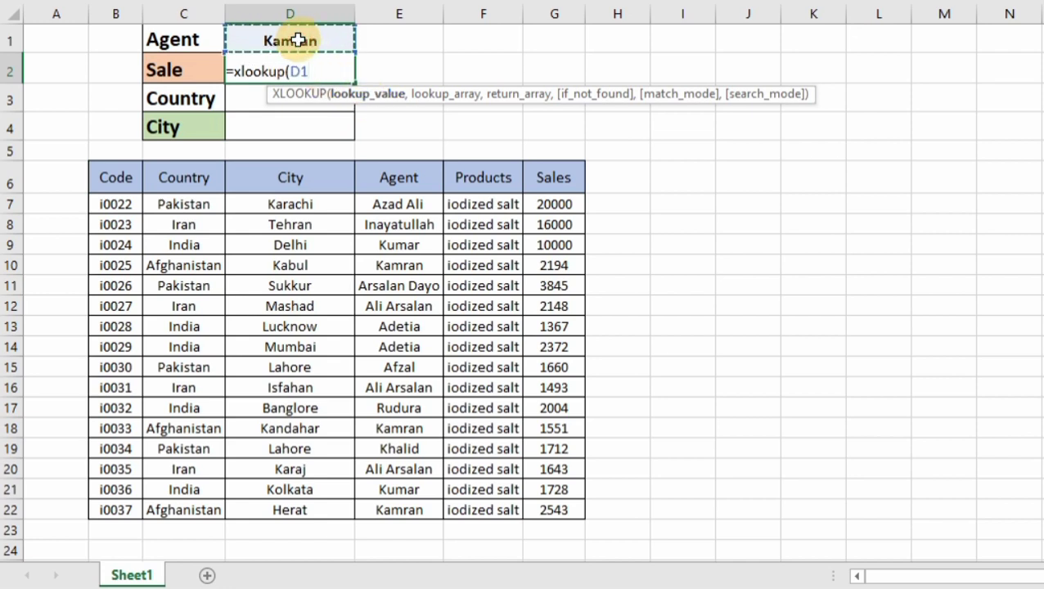
pyautogui.write(',')
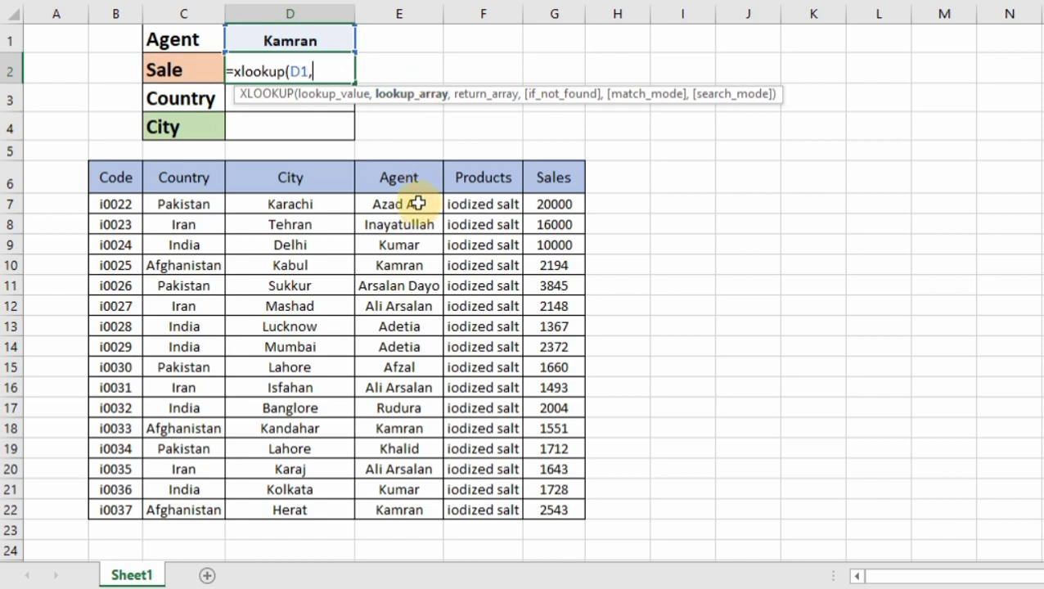
pyautogui.moveTo(418, 204); pyautogui.dragTo(433, 507)
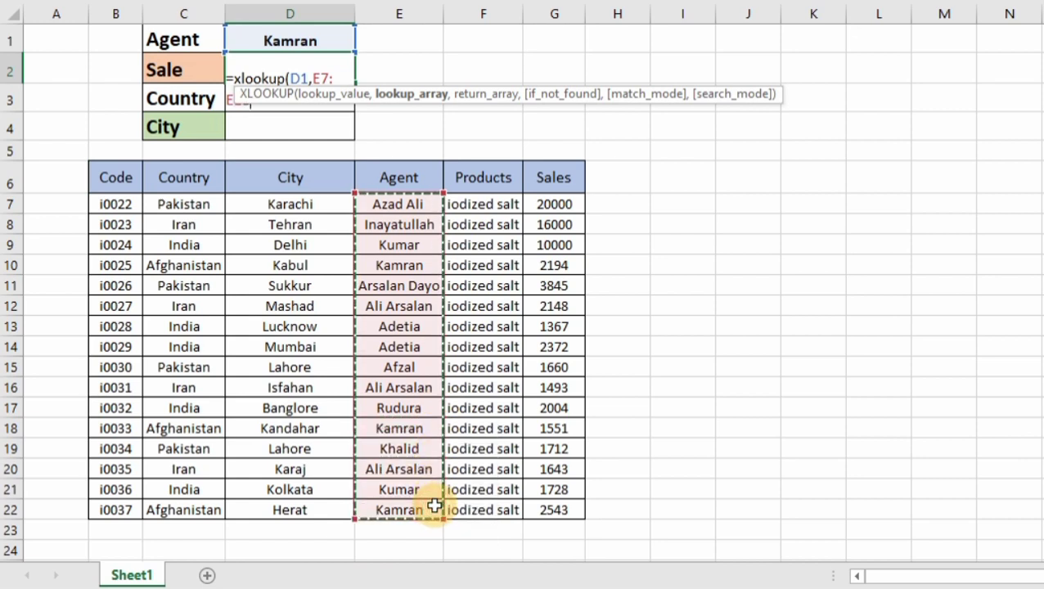
pyautogui.write(',')
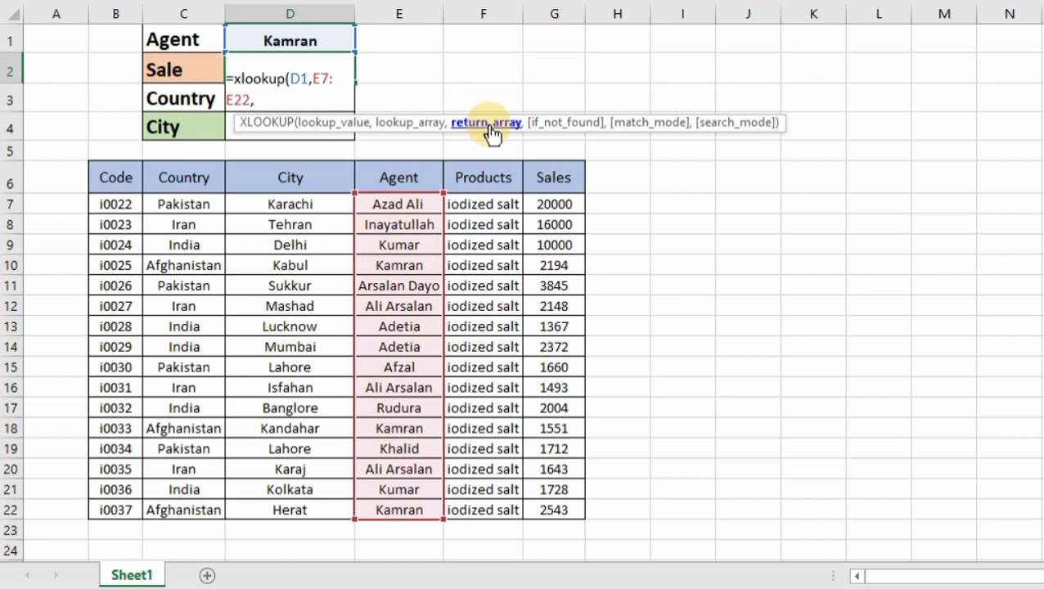
pyautogui.moveTo(564, 204); pyautogui.dragTo(572, 509)
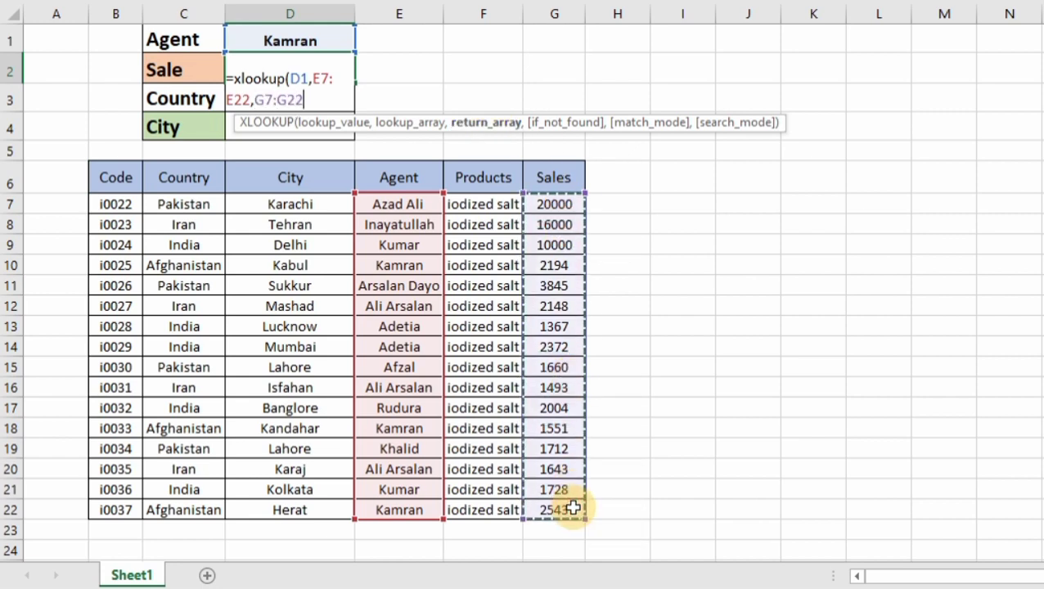
pyautogui.press('Return')
pyautogui.press('Up')
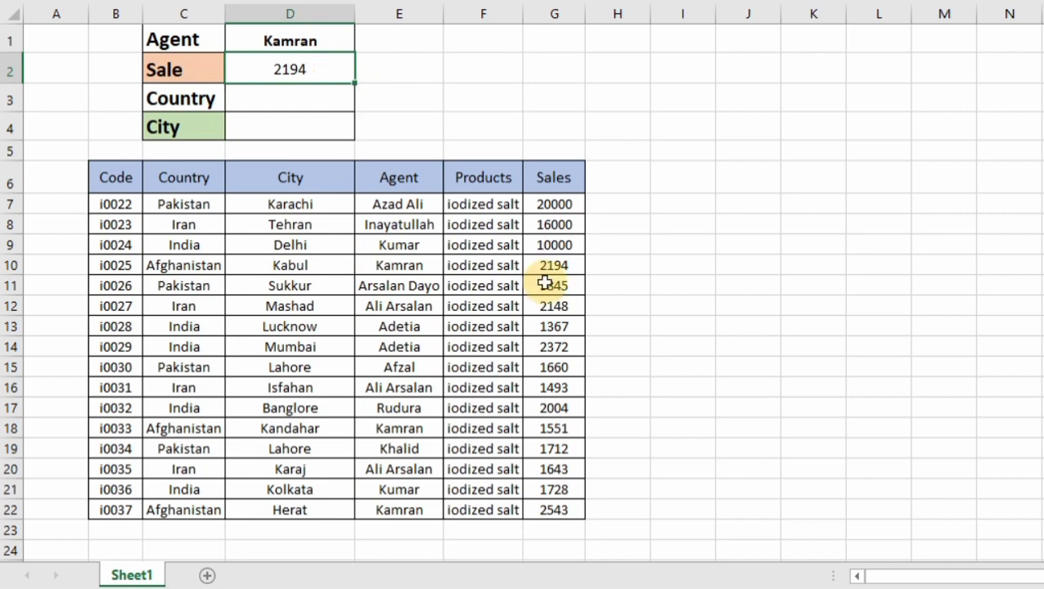
pyautogui.click(409, 510)
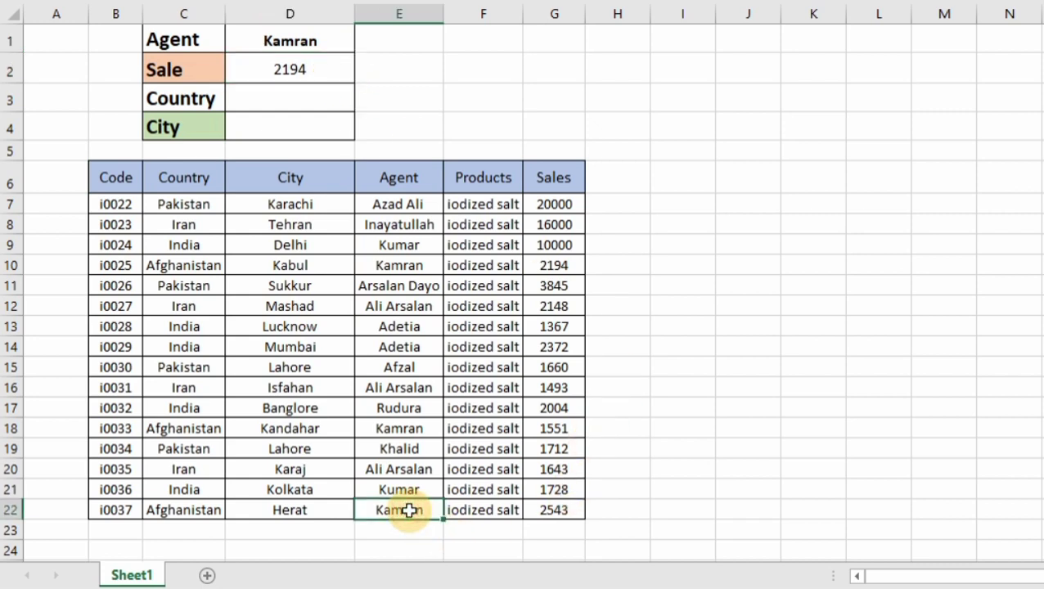
pyautogui.keyDown('ctrl'); pyautogui.click(412, 263); pyautogui.keyUp('ctrl')
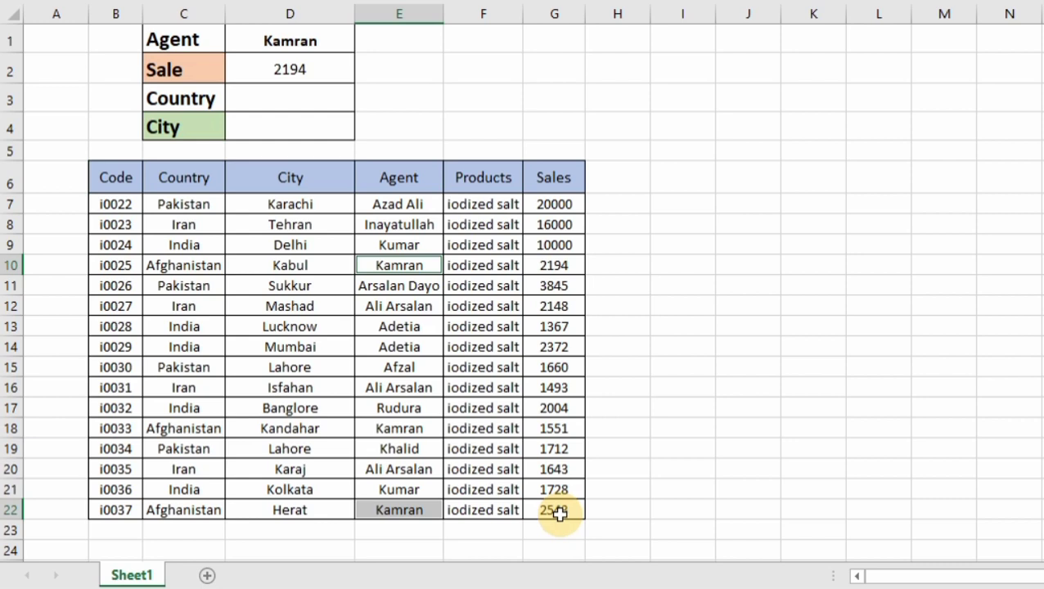
pyautogui.click(319, 75)
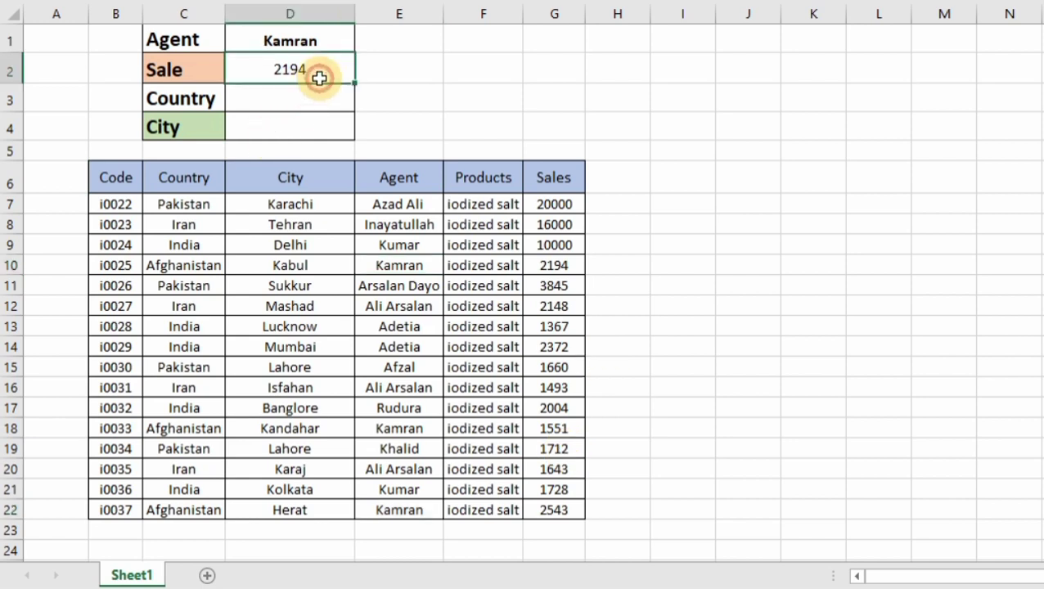
# - Enter an XLOOKUP formula in D3 that looks up D1 in the Agent range E7:E22 and returns from the Country range C7:C22
pyautogui.click(319, 91)
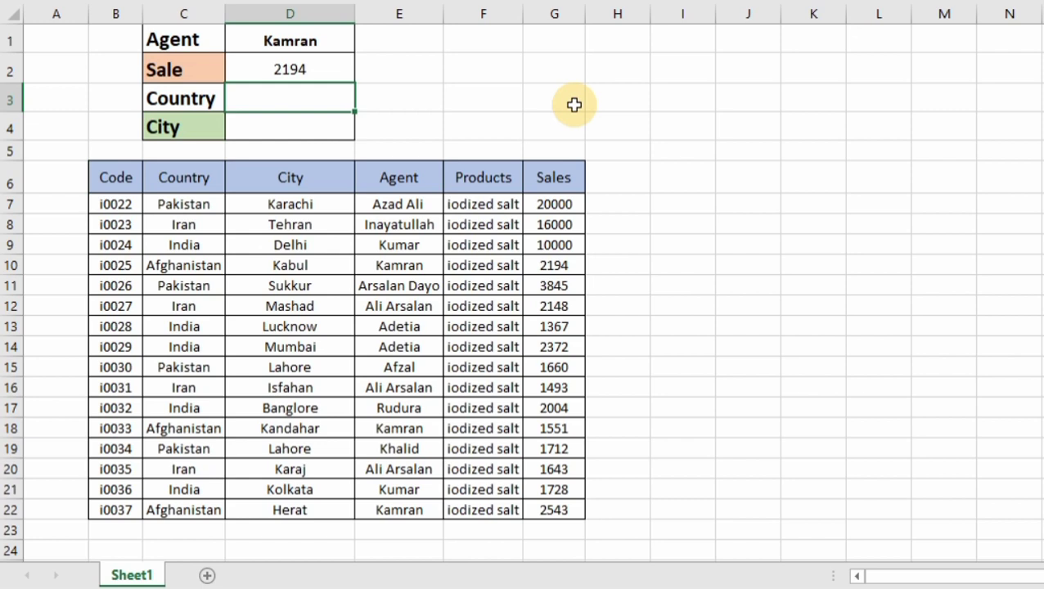
pyautogui.write('=xlook')
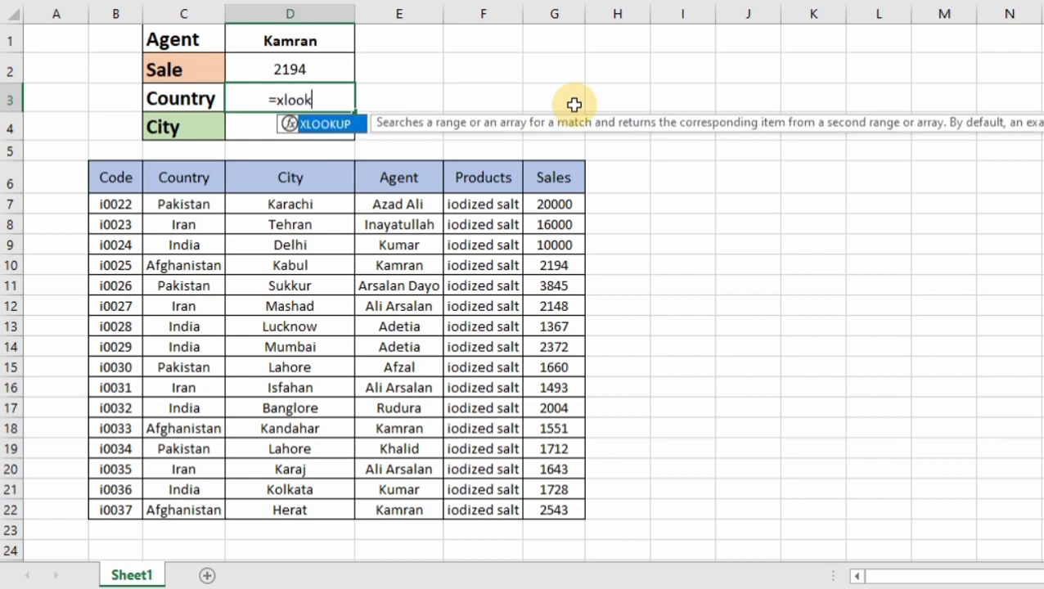
pyautogui.write('up(')
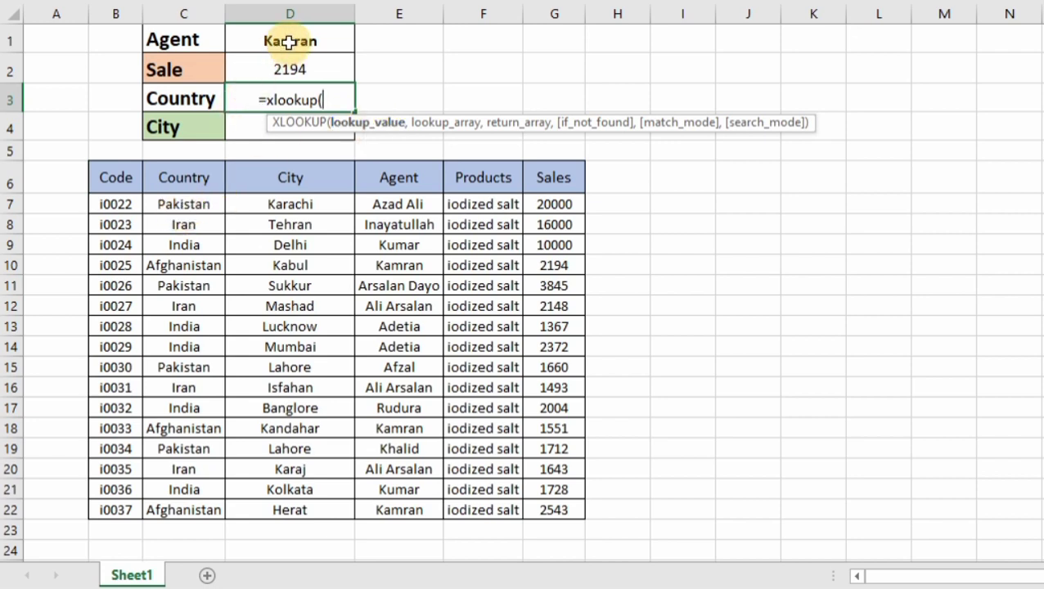
pyautogui.click(351, 125)
pyautogui.click(288, 34)
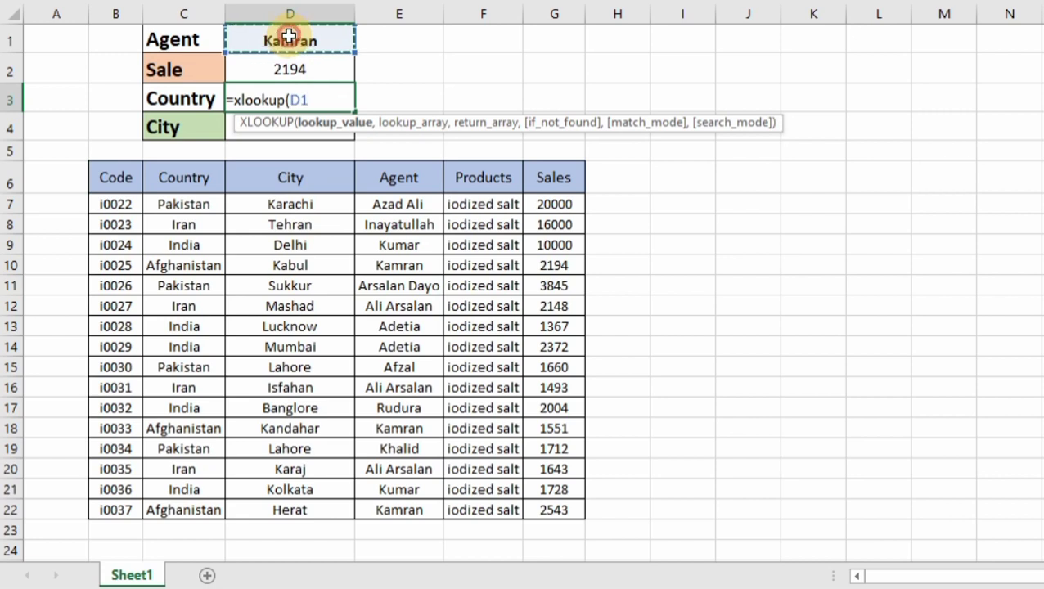
pyautogui.write(',')
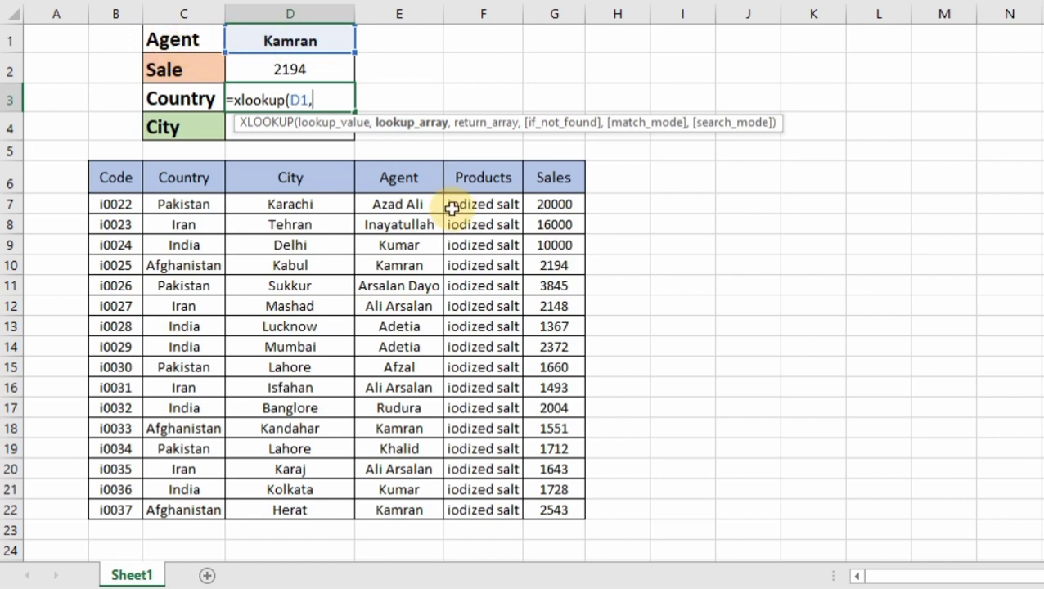
pyautogui.moveTo(431, 207); pyautogui.dragTo(421, 507)
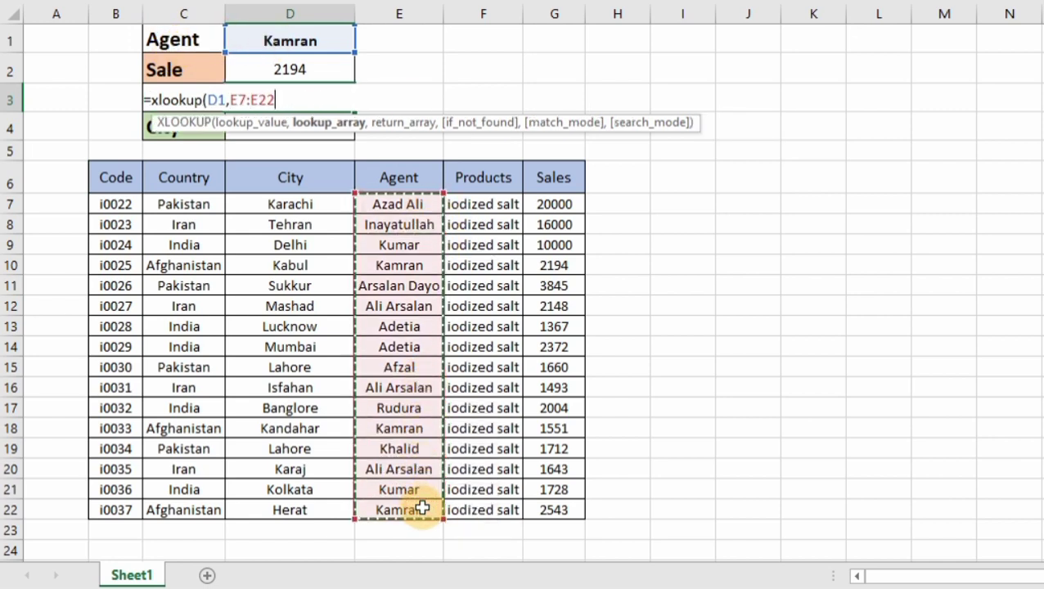
pyautogui.write(',')
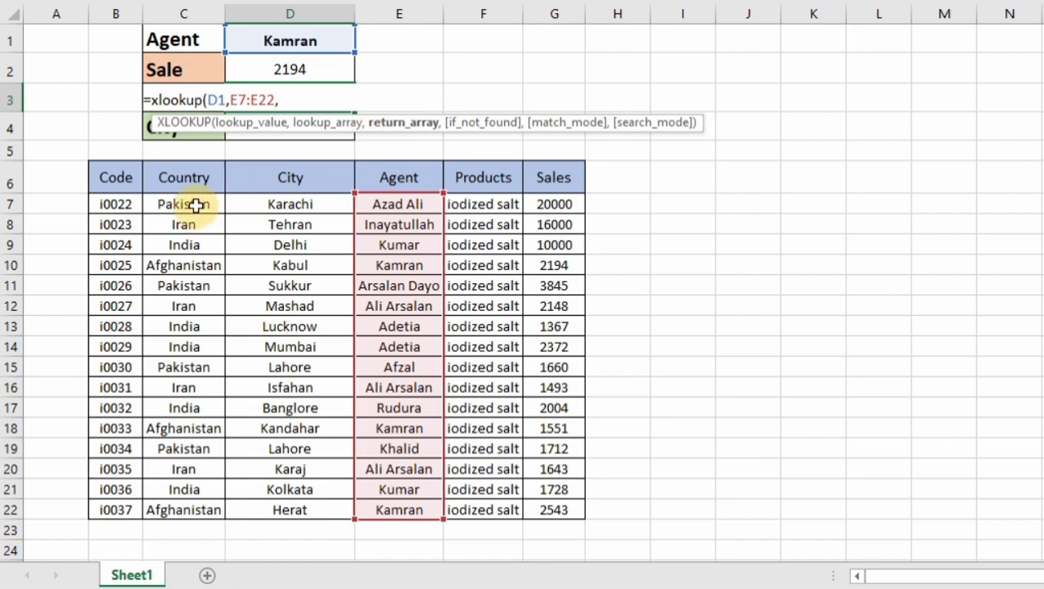
pyautogui.moveTo(198, 204); pyautogui.dragTo(209, 512)
pyautogui.write(')')
pyautogui.press('Return')
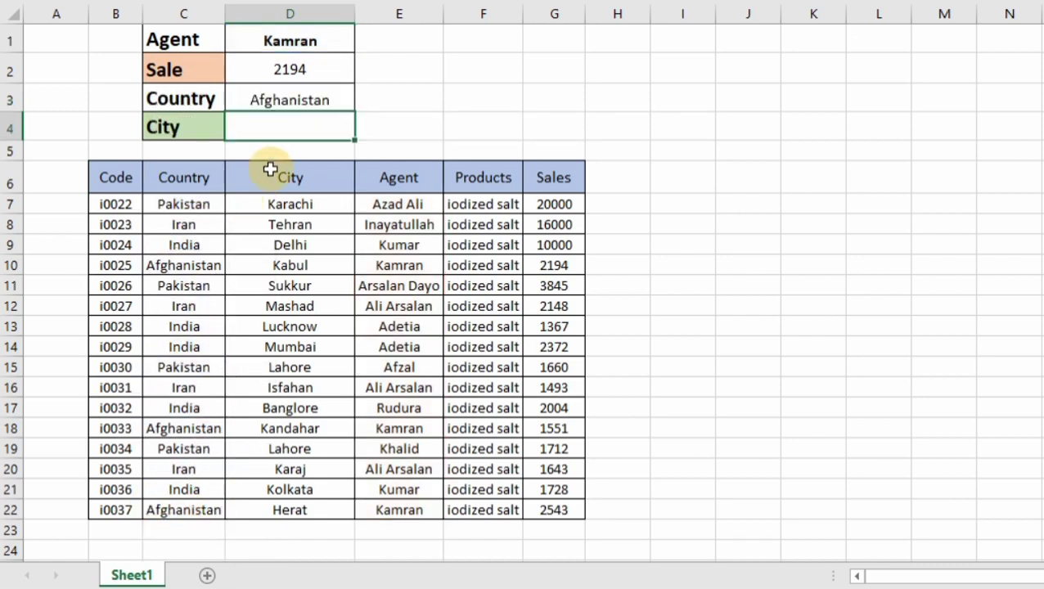
pyautogui.click(298, 67)
pyautogui.click(298, 100)
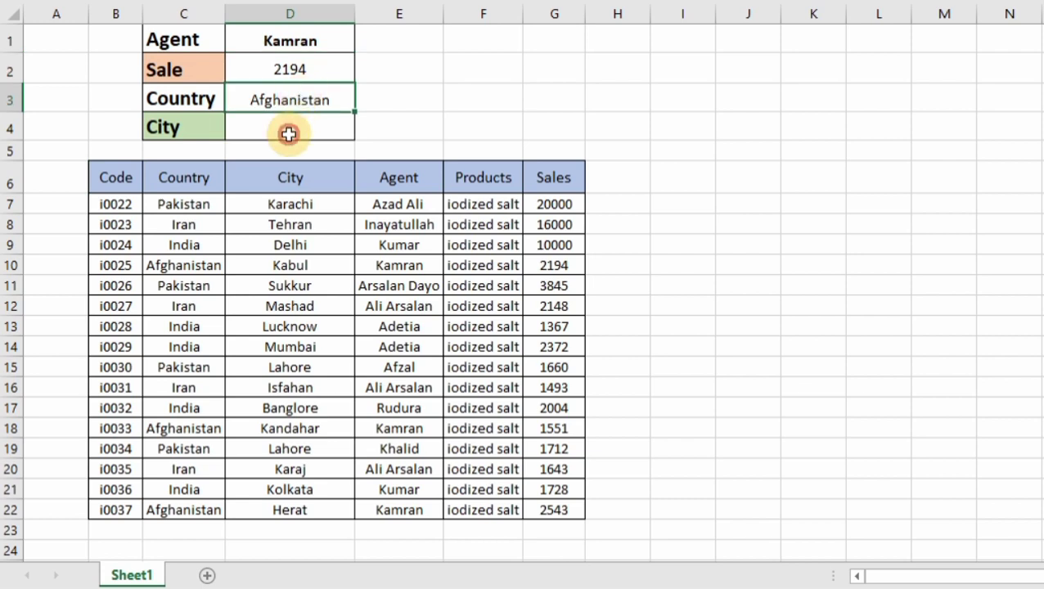
# - Enter an XLOOKUP formula in D4 that looks up D1 in the Agent range E7:E22 and returns from the City range D7:D22
pyautogui.click(287, 134)
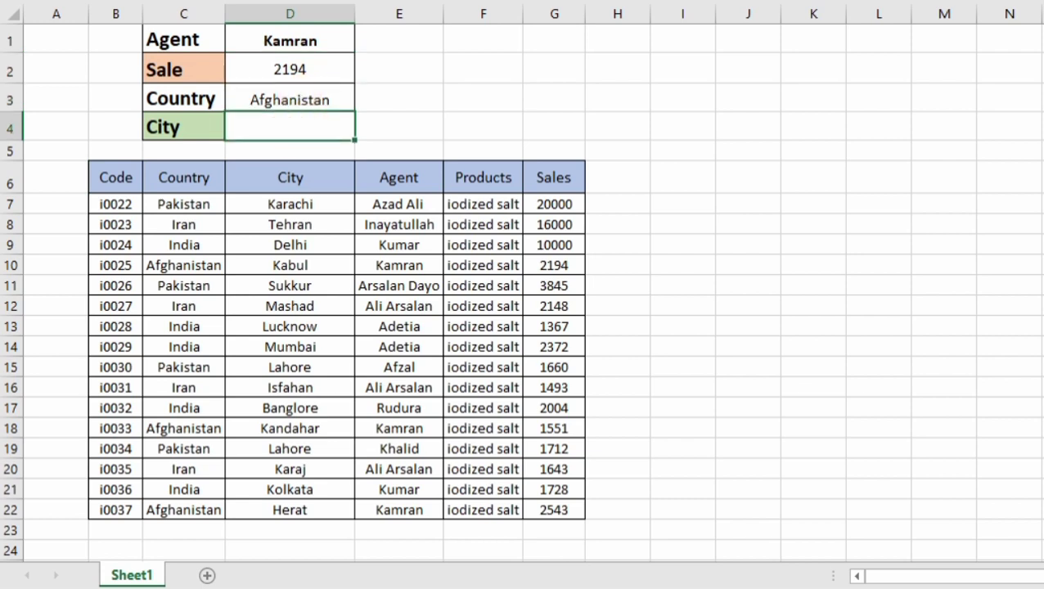
pyautogui.write('=xl')
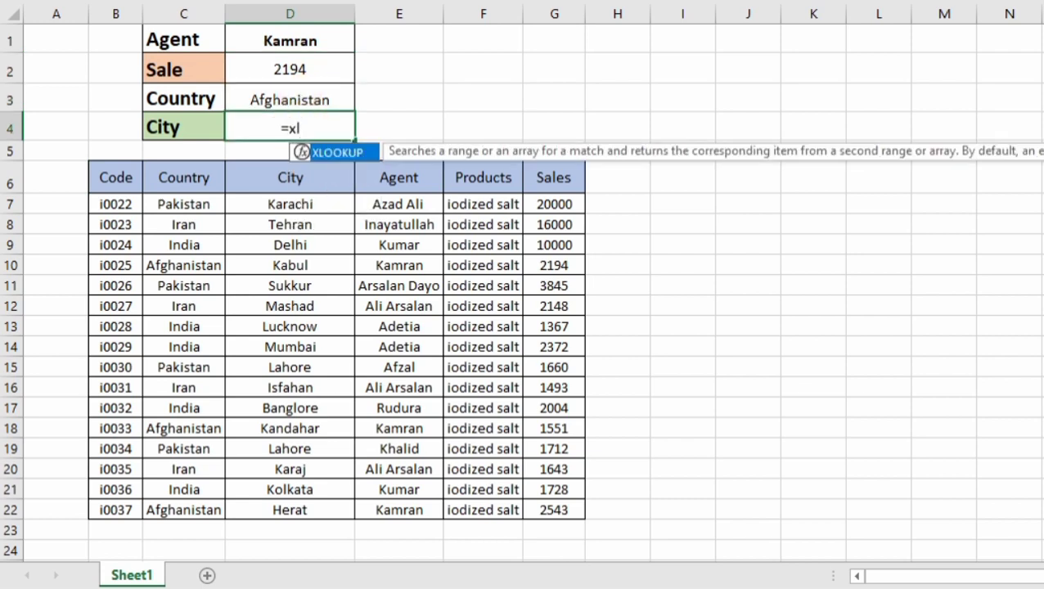
pyautogui.doubleClick(349, 156)
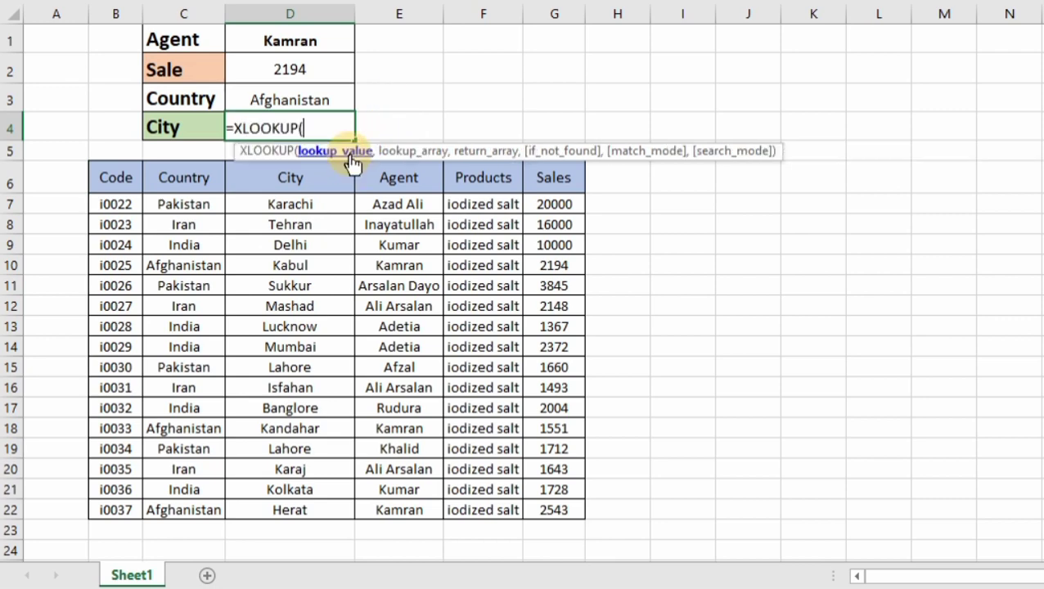
pyautogui.click(289, 39)
pyautogui.write(',')
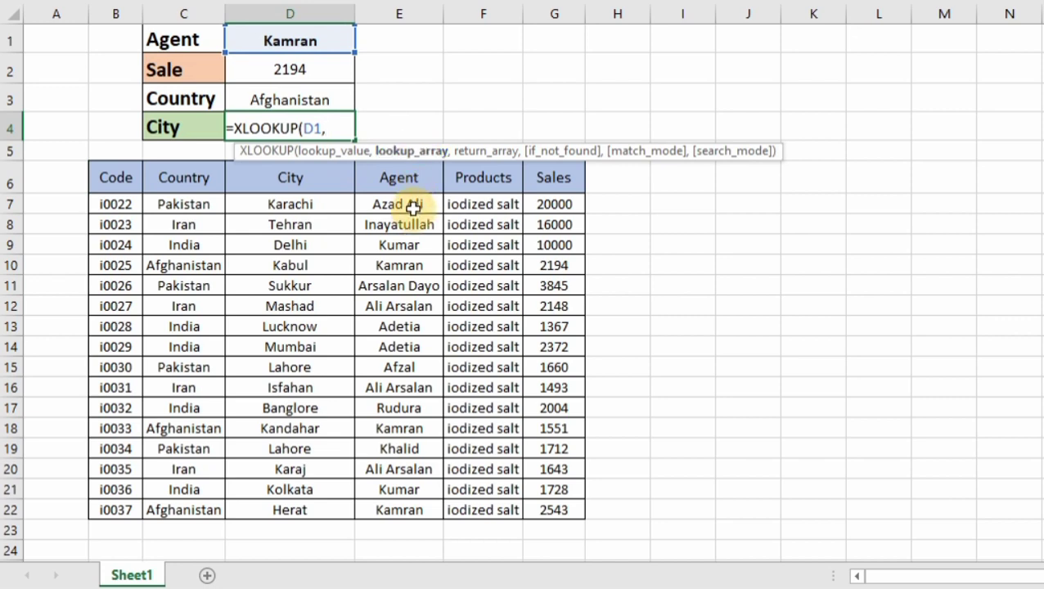
pyautogui.moveTo(413, 206); pyautogui.dragTo(415, 503)
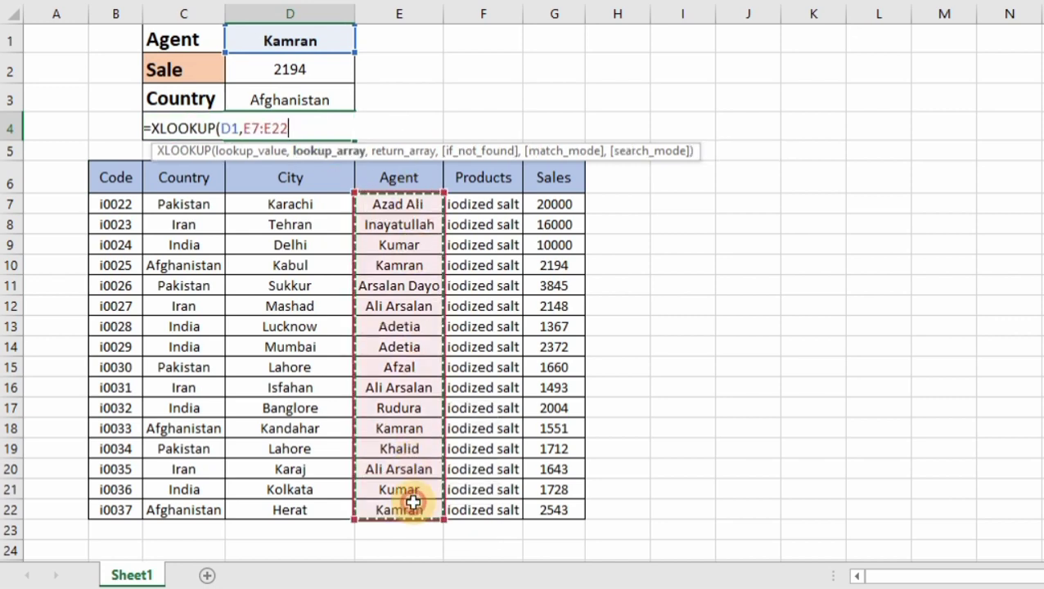
pyautogui.write(',')
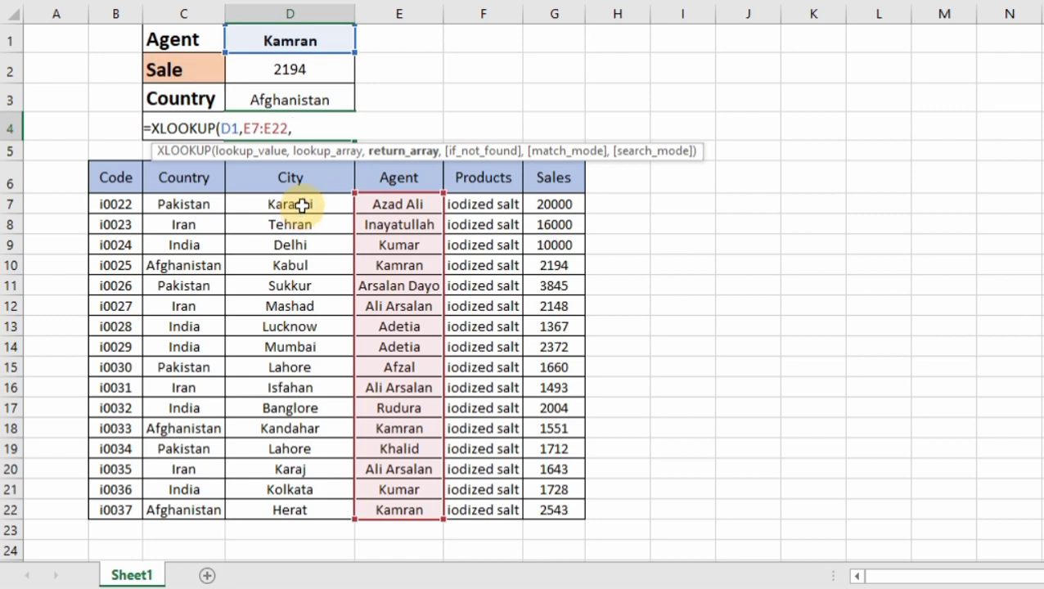
pyautogui.moveTo(302, 205); pyautogui.dragTo(290, 512)
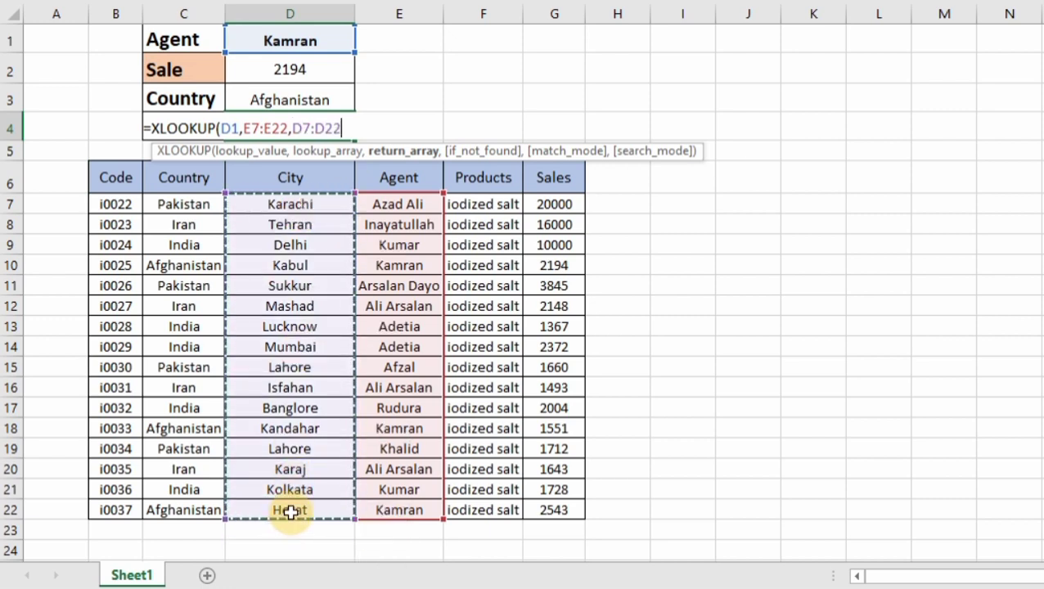
pyautogui.write(')')
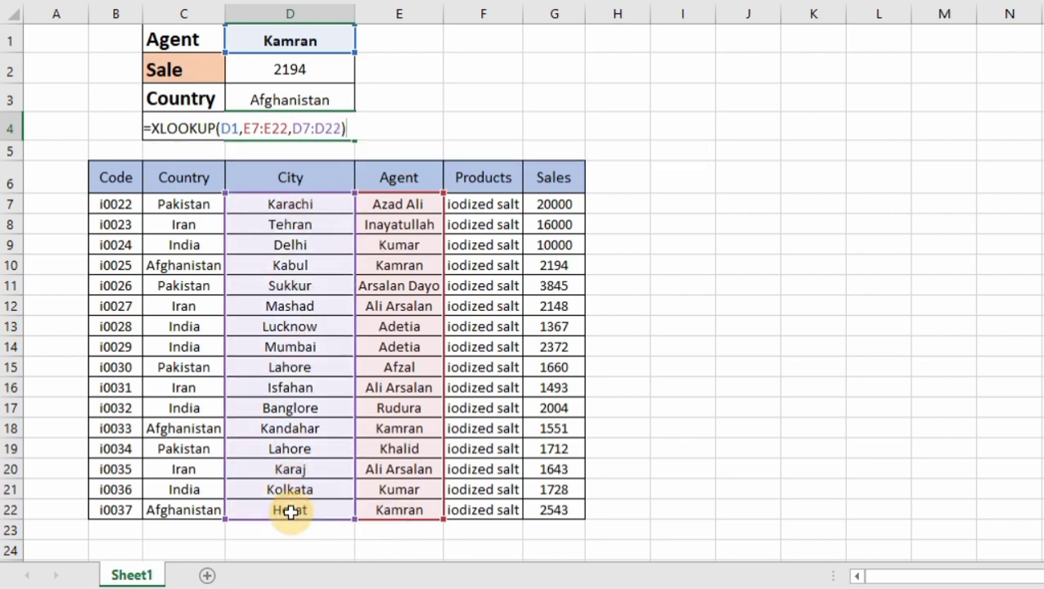
pyautogui.press('Return')
pyautogui.click(328, 126)
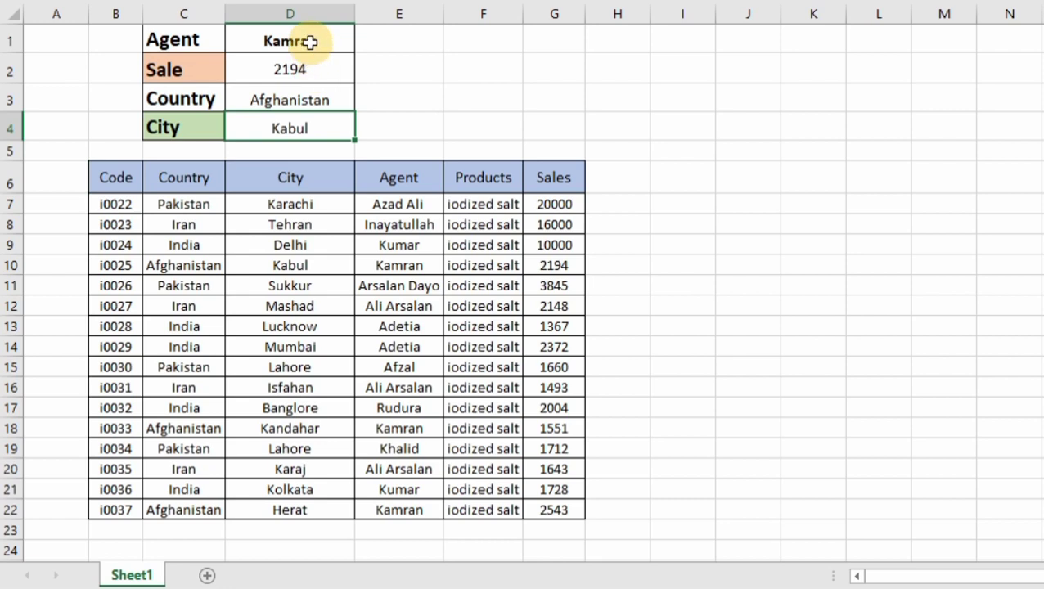
# - Test the lookups by replacing the agent name in D1 with the name of the agent listed in row 9
pyautogui.click(305, 39)
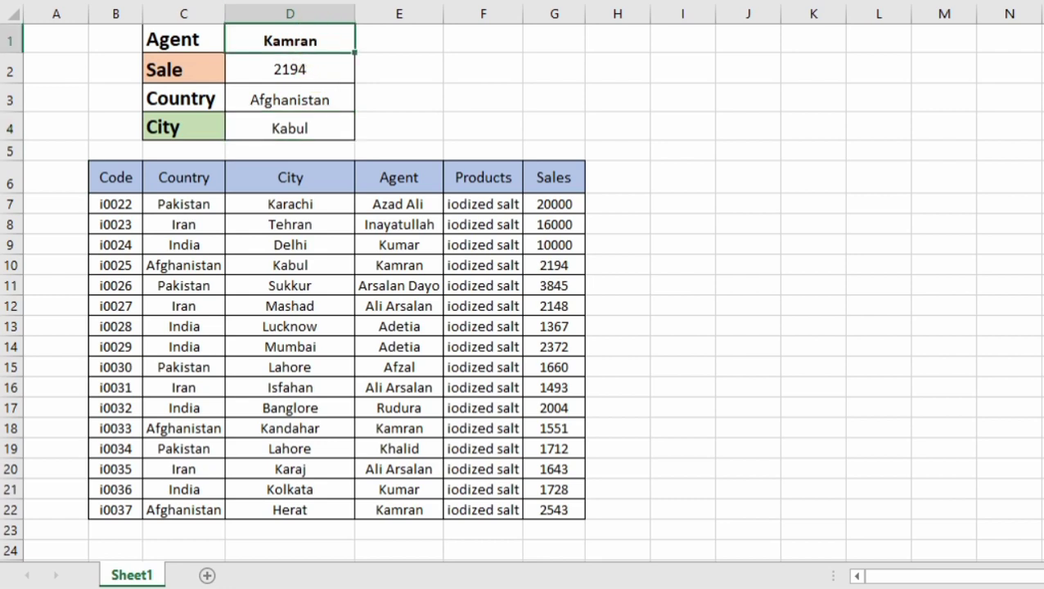
pyautogui.write('kuma')
pyautogui.press('BackSpace')
pyautogui.press('BackSpace')
pyautogui.write('mar')
pyautogui.press('Return')
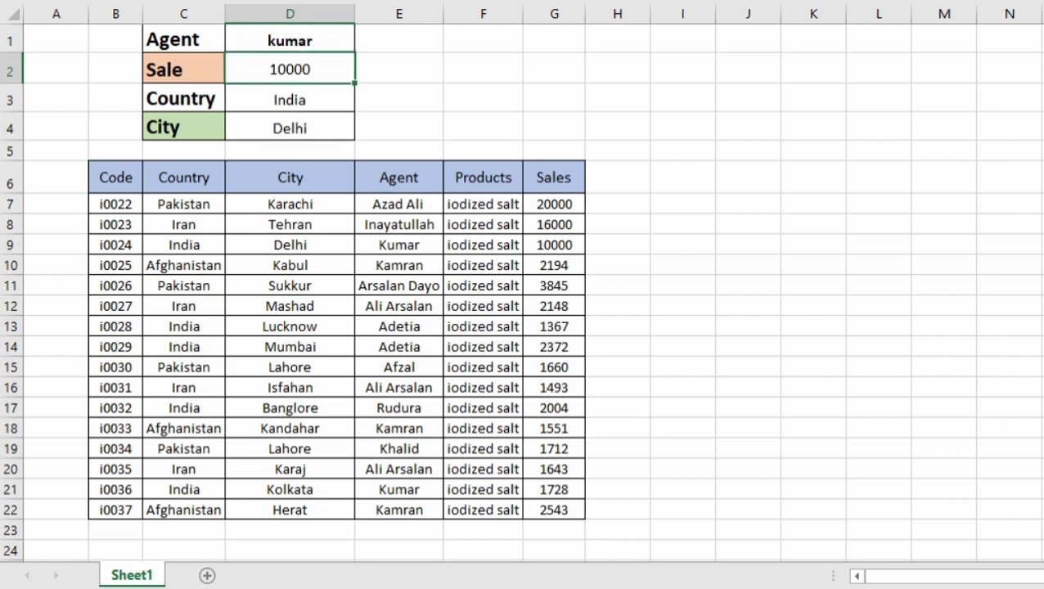
# - Change the agent name in D1 to the name of the agent listed in rows 13 and 14
pyautogui.click(290, 40)
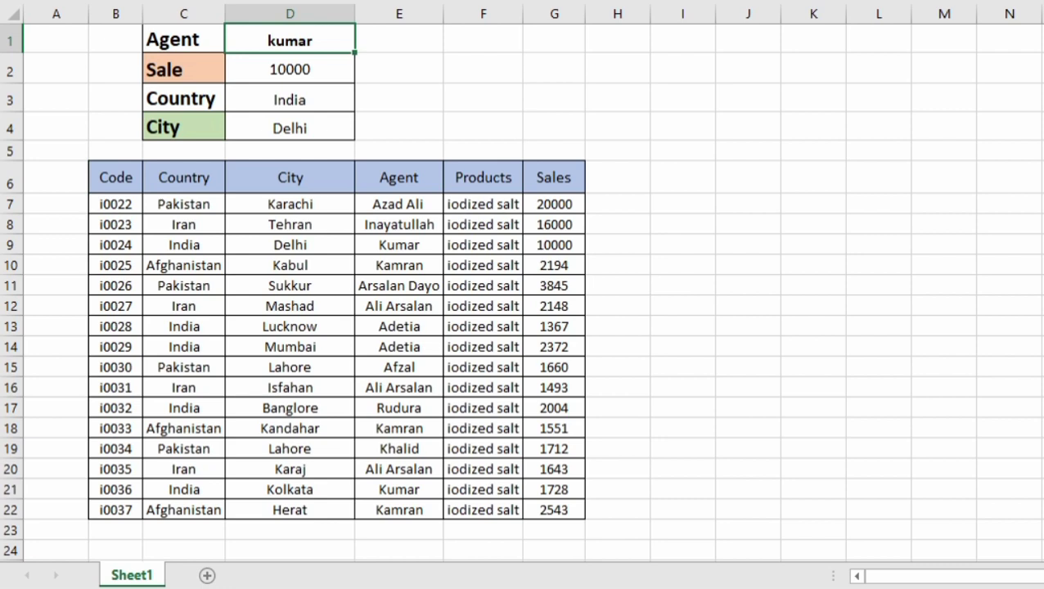
pyautogui.write('Adetia')
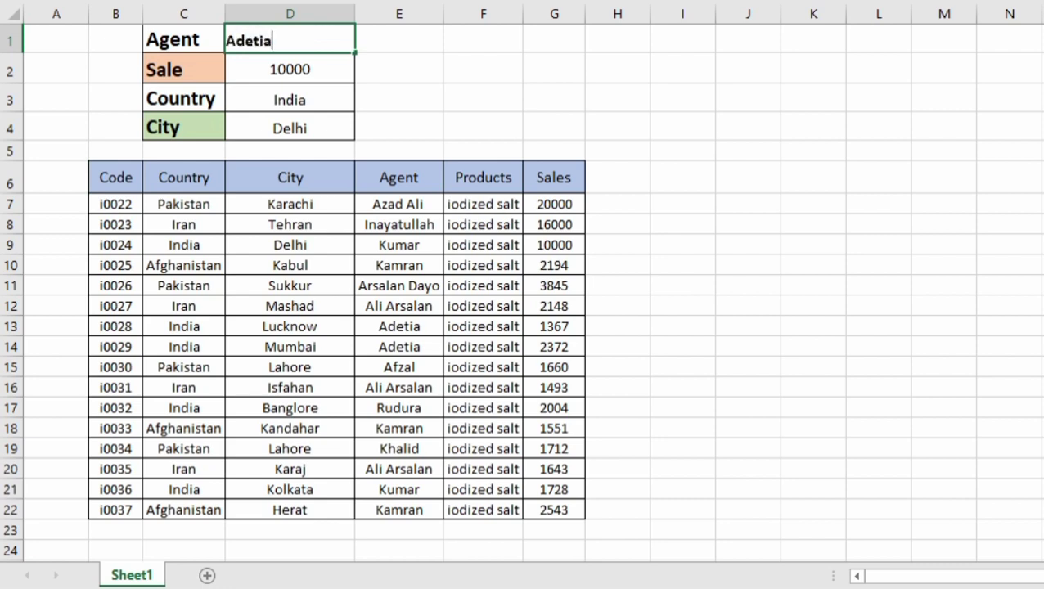
pyautogui.press('Return')
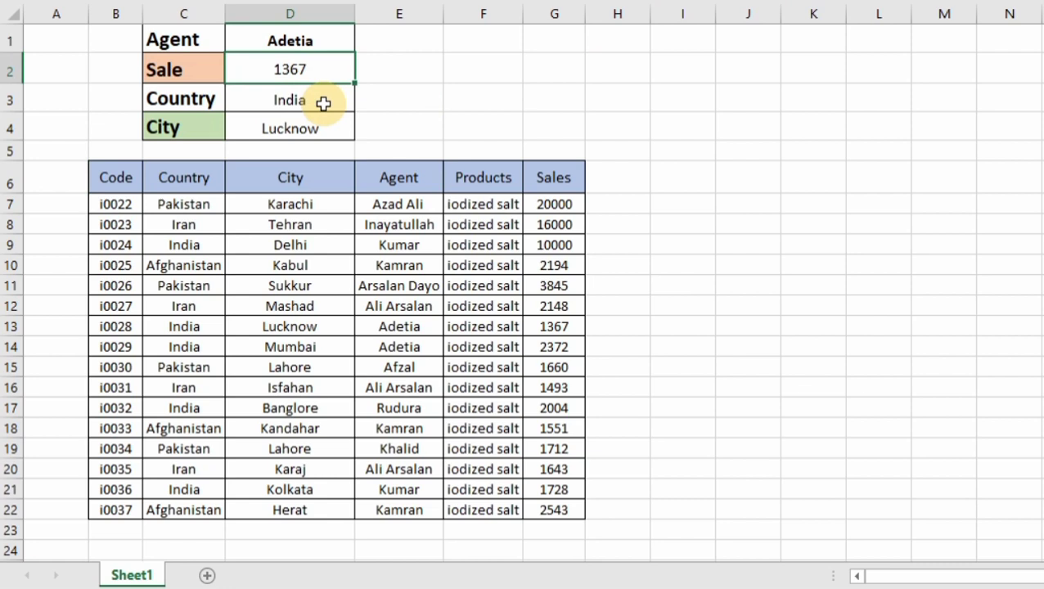
pyautogui.press('Up')
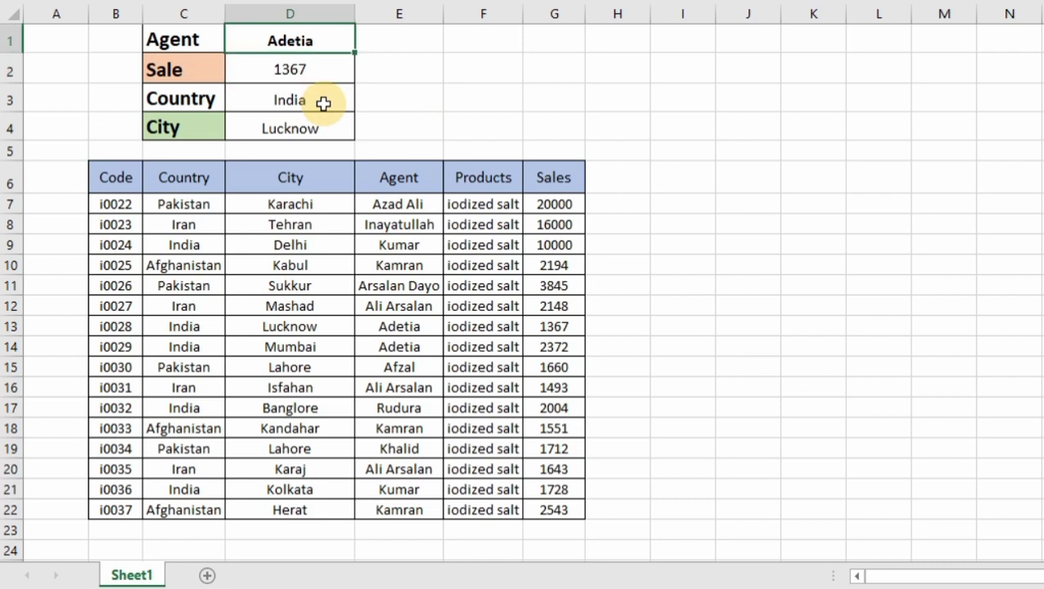